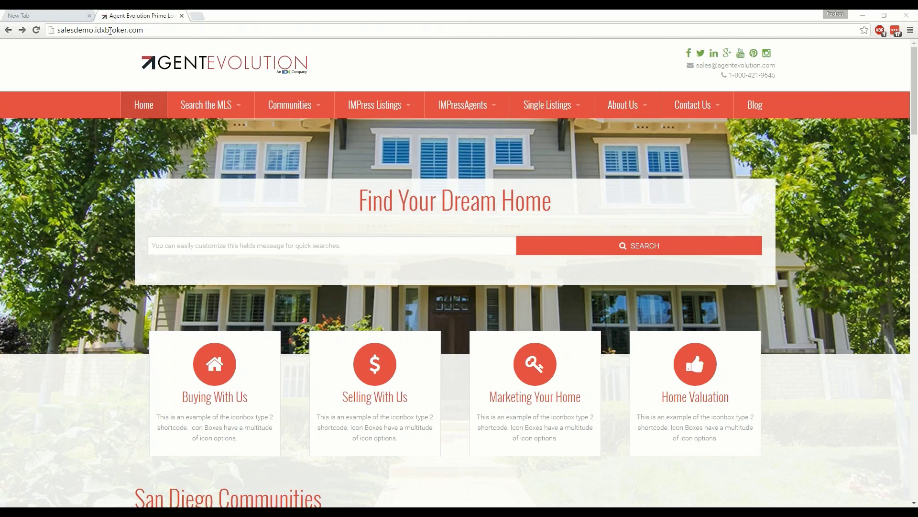
Step: Close the blank New Tab so only the Agent Evolution site stays open
click(89, 15)
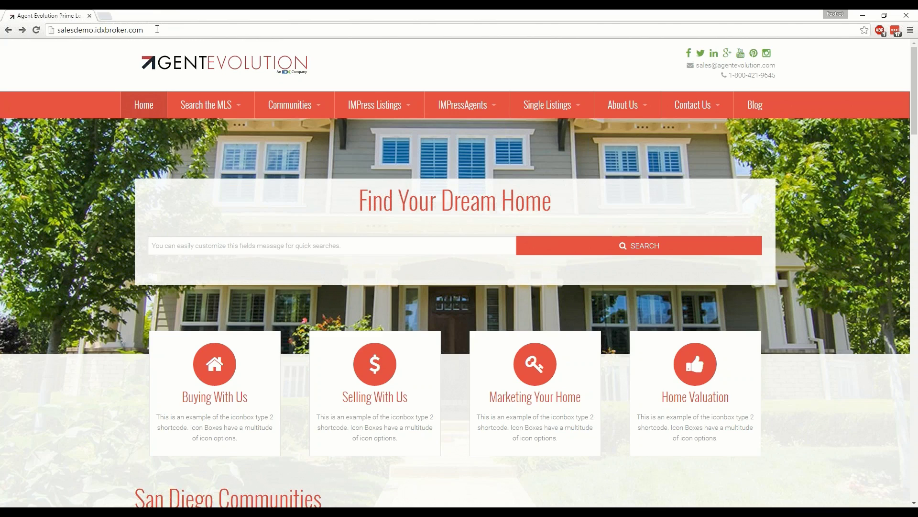
Step: Append /wp-admin to the site address to load the WordPress login page
click(191, 31)
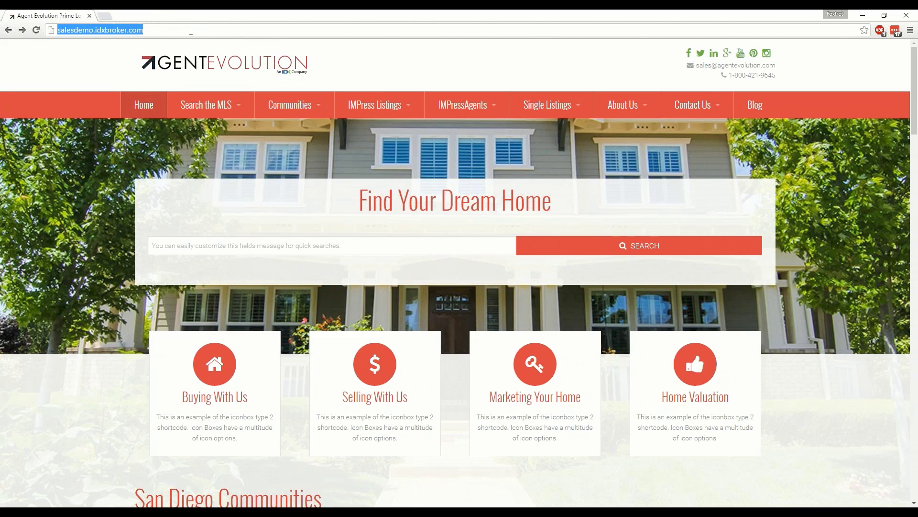
click(191, 30)
text(/)
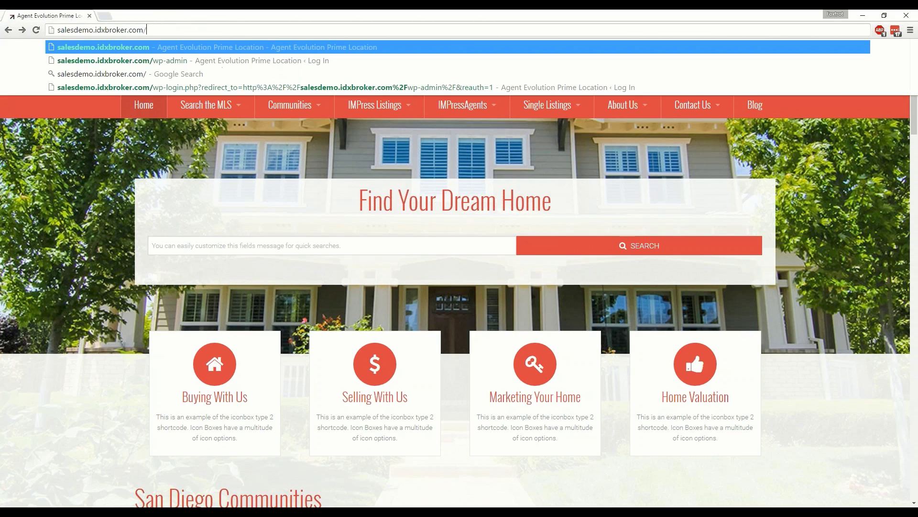
text(wp)
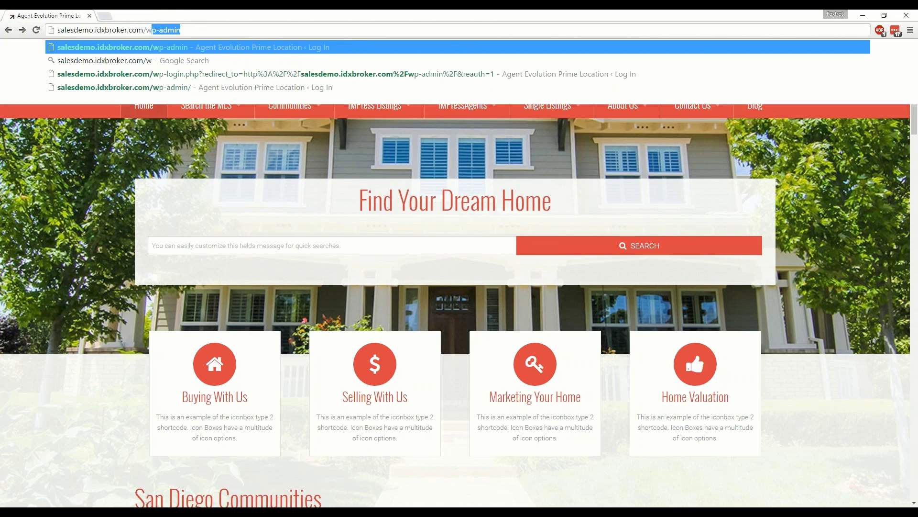
text(-)
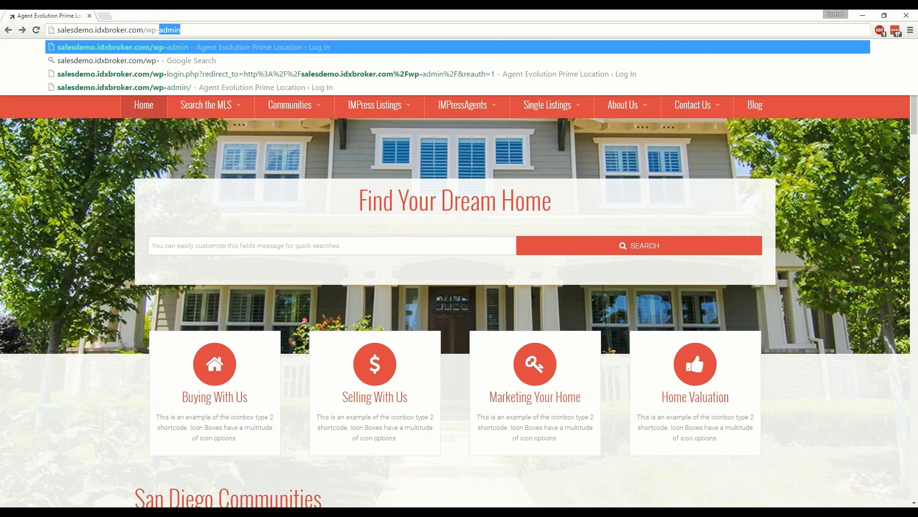
text(admin)
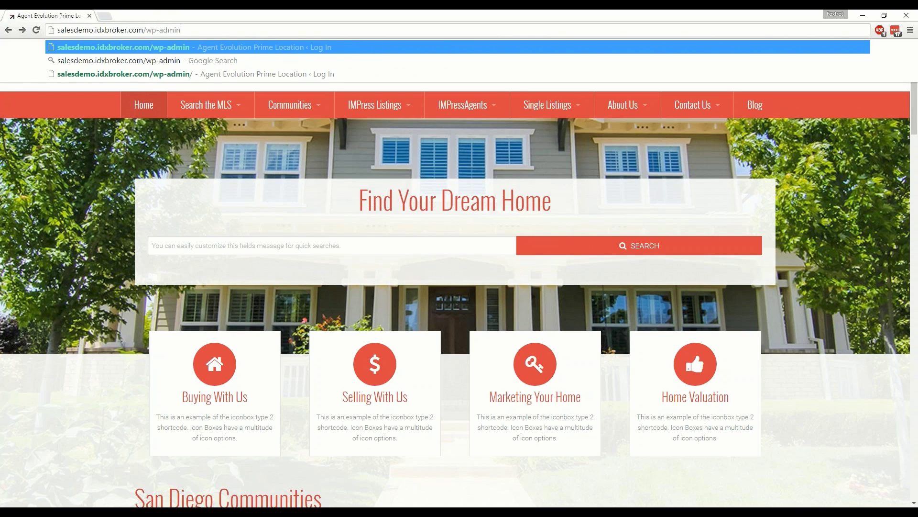
key(Return)
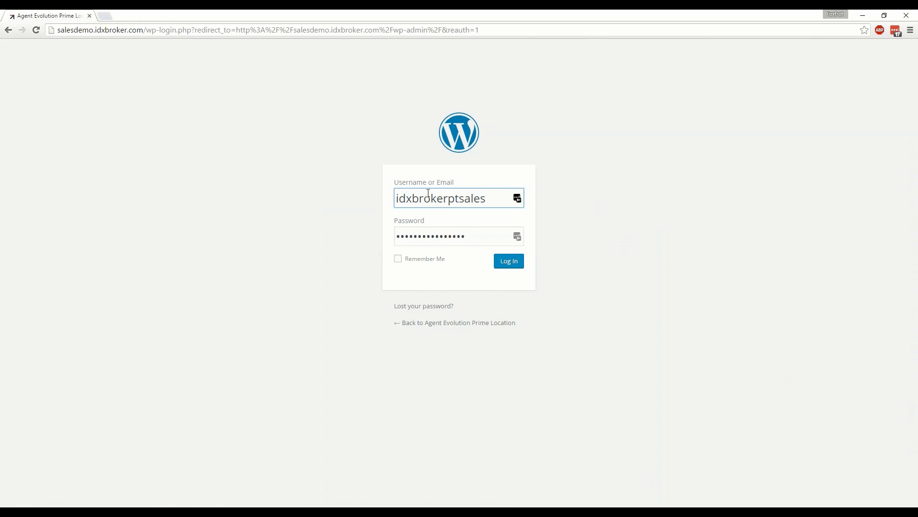
Step: Log in with the prefilled credentials and dismiss Chrome's save-password prompt
click(508, 264)
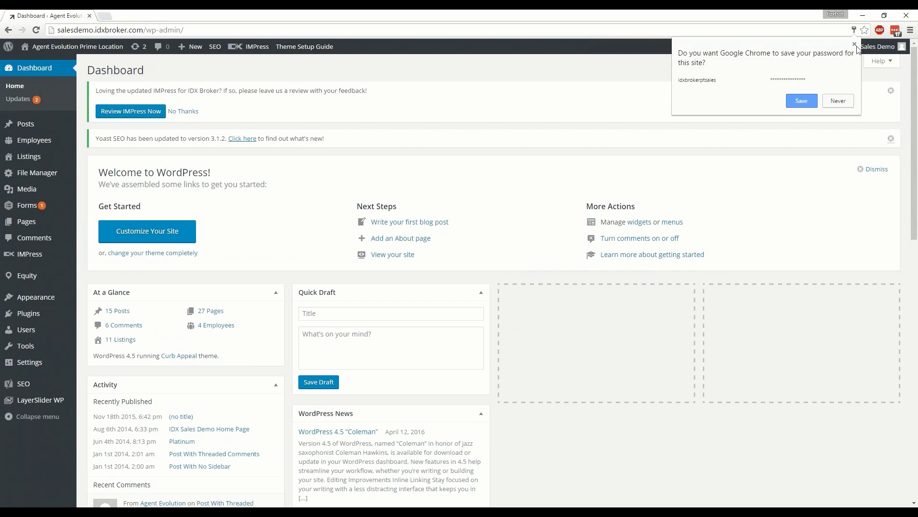
click(855, 45)
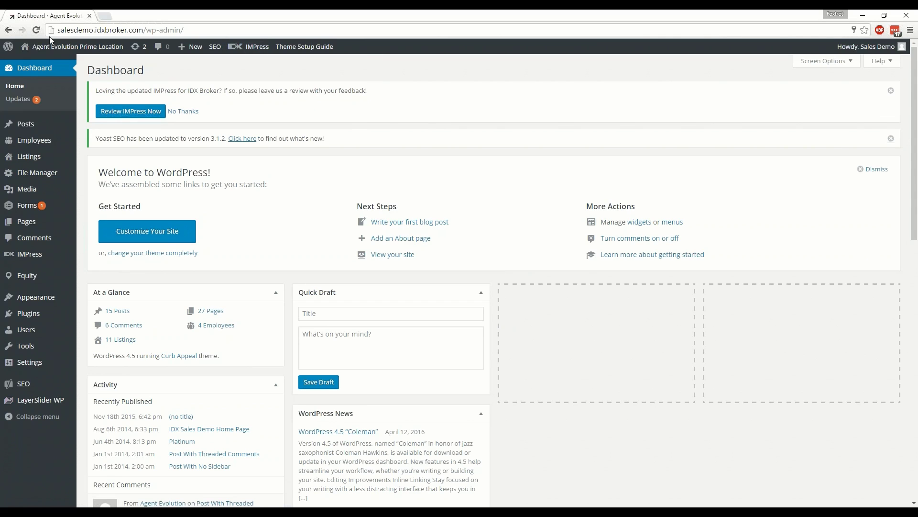
mouse_move(48, 47)
Step: Review the Updates page listing Twenty Thirteen and Twenty Twelve theme updates, then return to the Dashboard
click(17, 92)
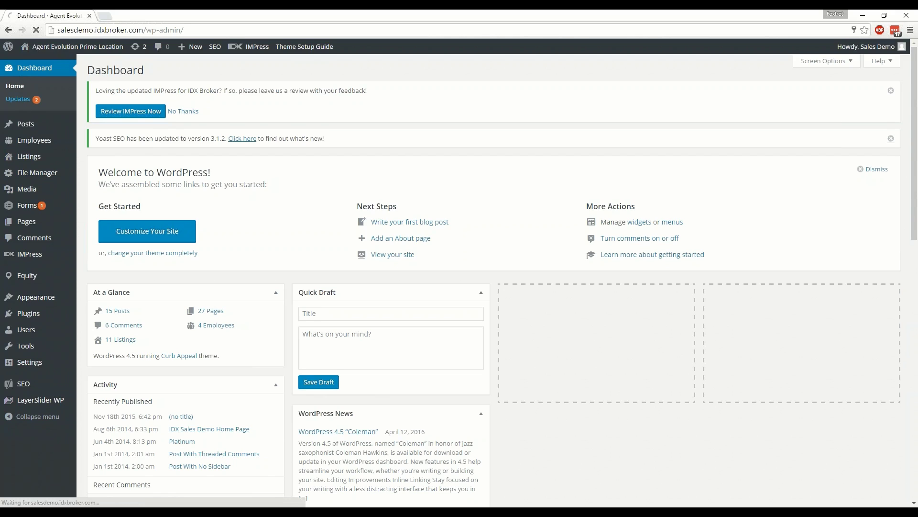
mouse_move(26, 127)
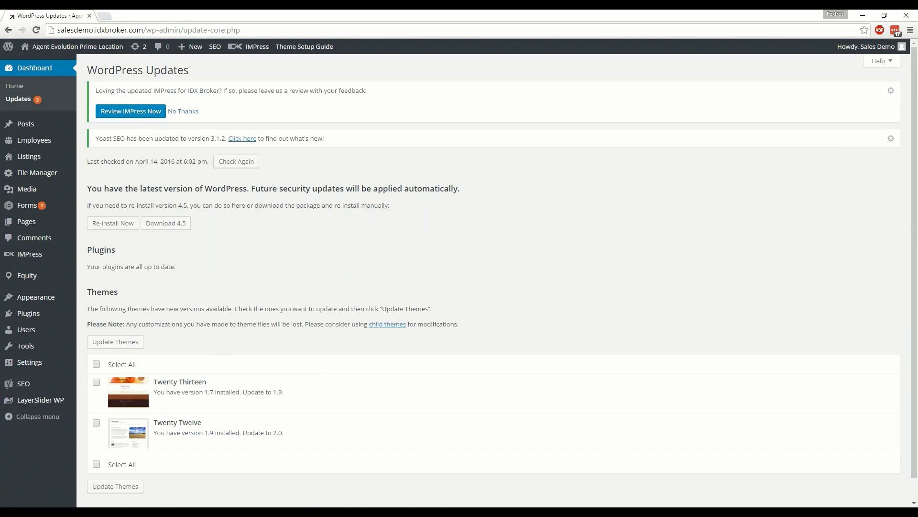
click(31, 70)
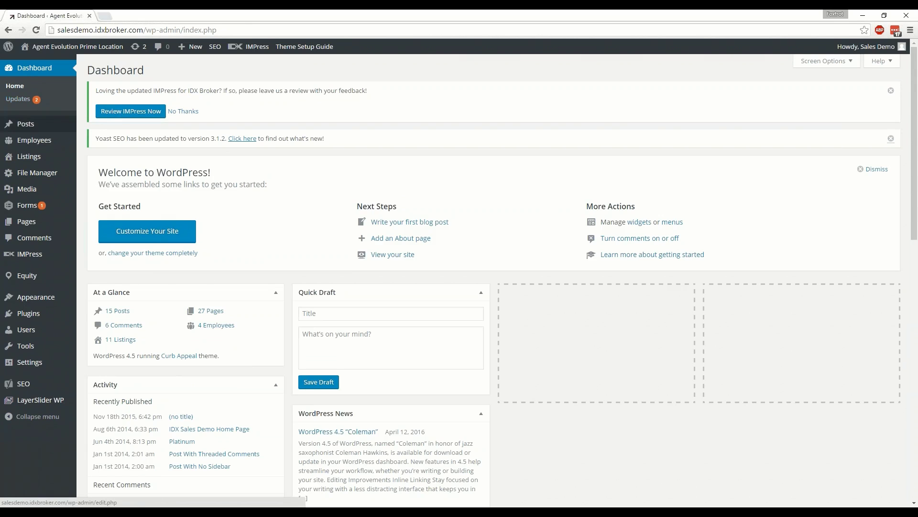
mouse_move(39, 142)
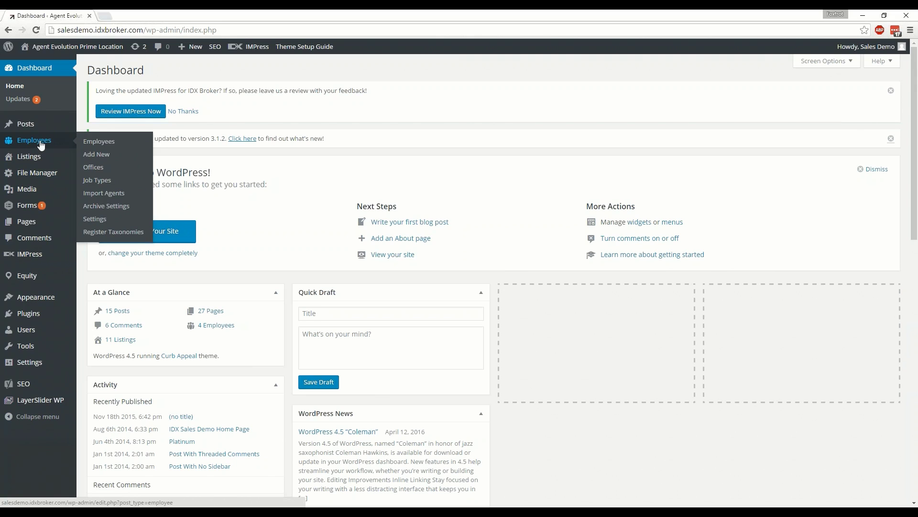
mouse_move(30, 160)
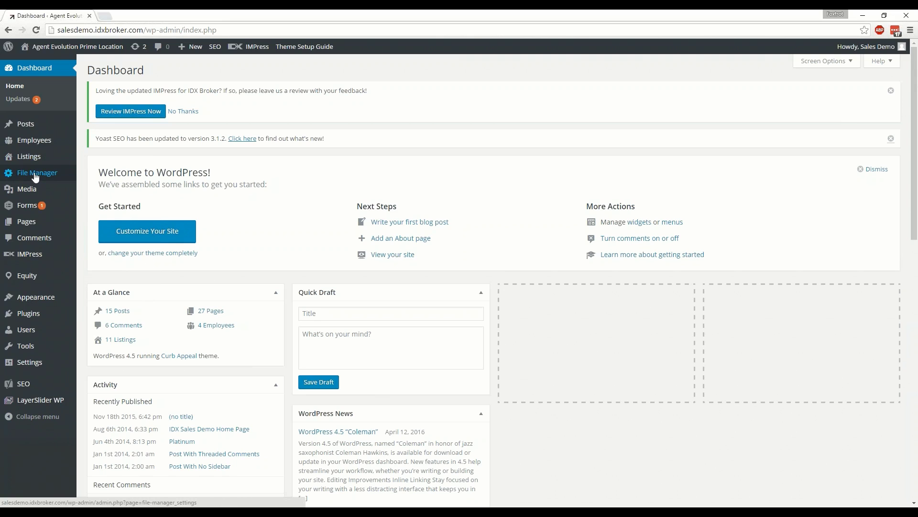
mouse_move(31, 193)
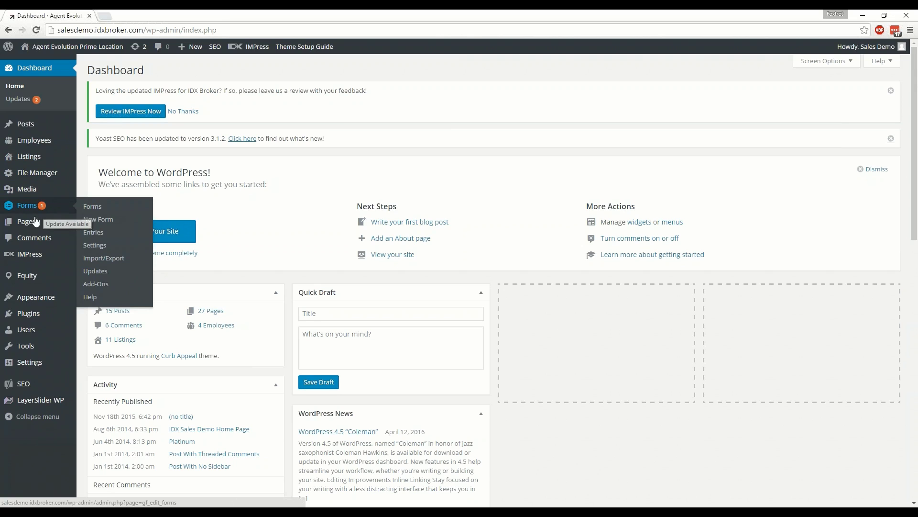
Step: Browse the sidebar menus down through Appearance, then choose Plugins > Add New
mouse_move(20, 226)
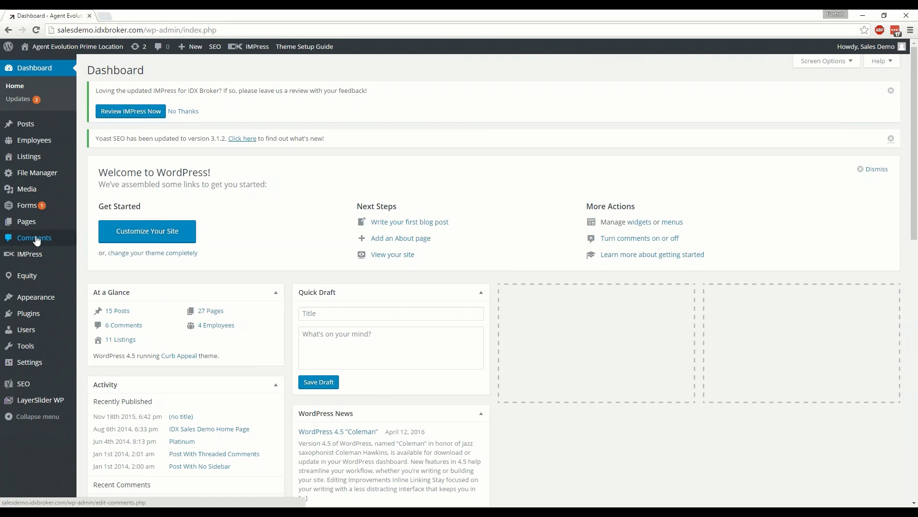
mouse_move(34, 259)
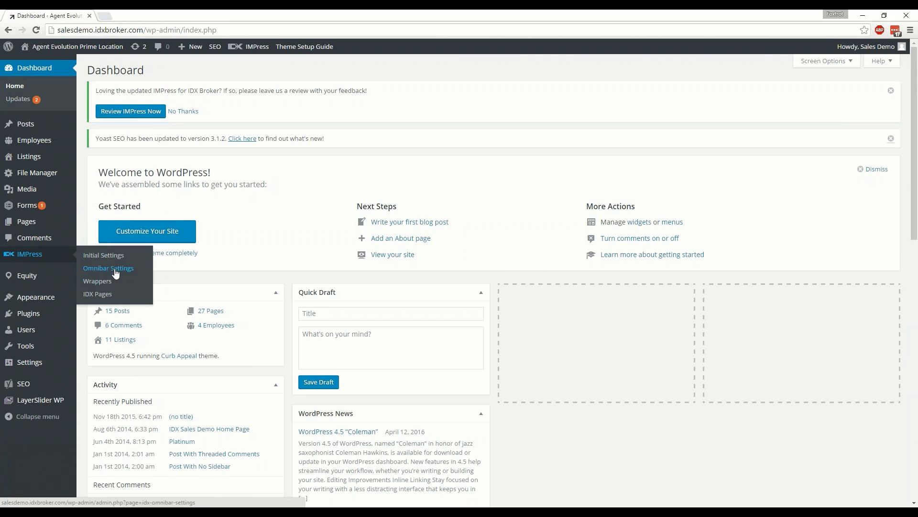
mouse_move(34, 277)
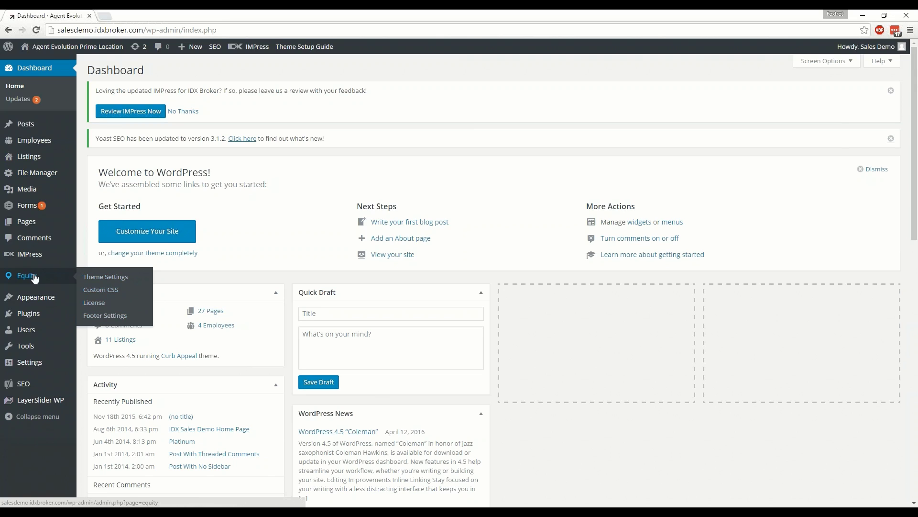
mouse_move(32, 301)
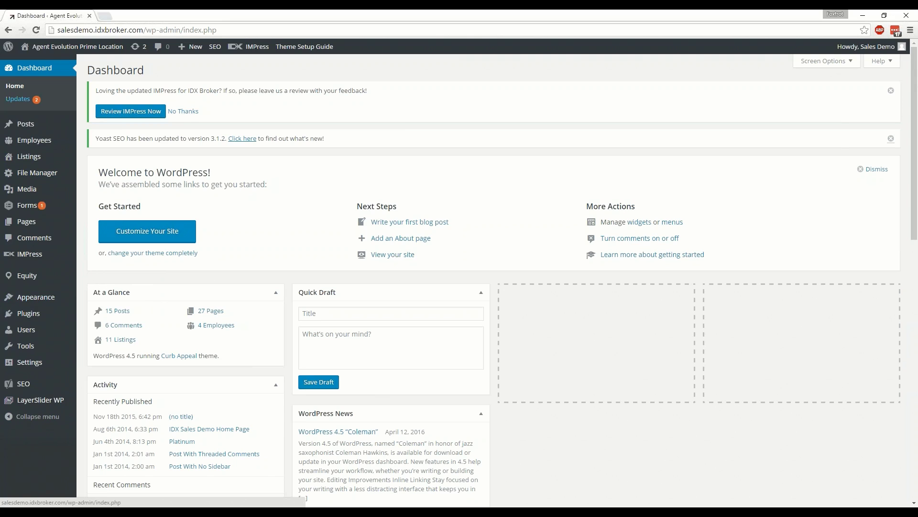
mouse_move(60, 52)
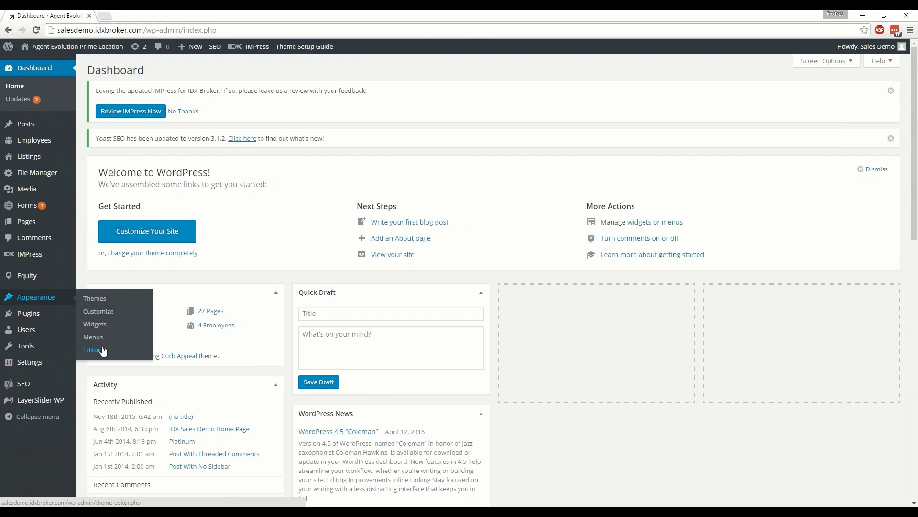
mouse_move(33, 319)
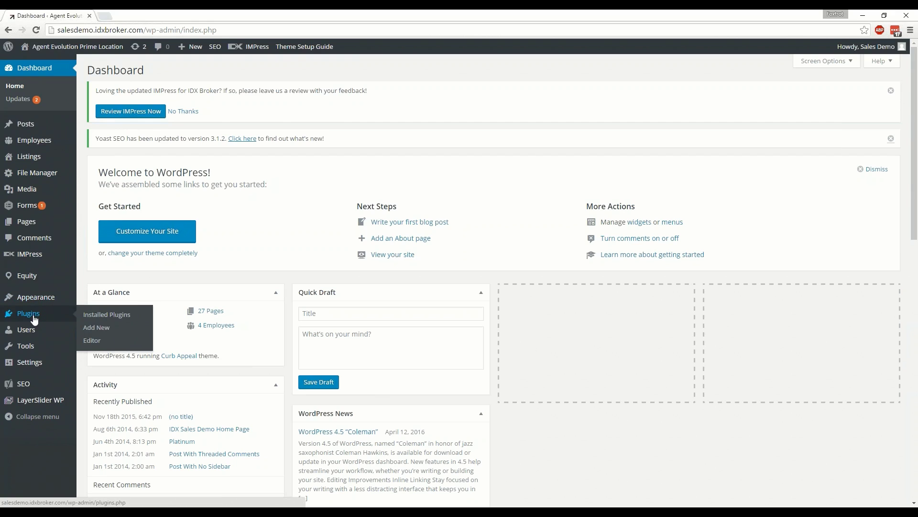
click(96, 329)
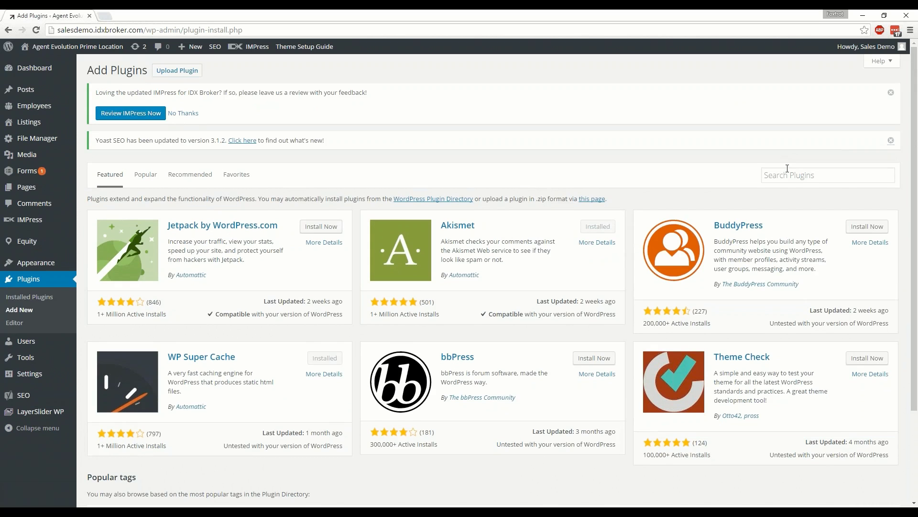
Step: Search the plugin directory for 'impress', then go back to the Dashboard
click(784, 175)
text(impress)
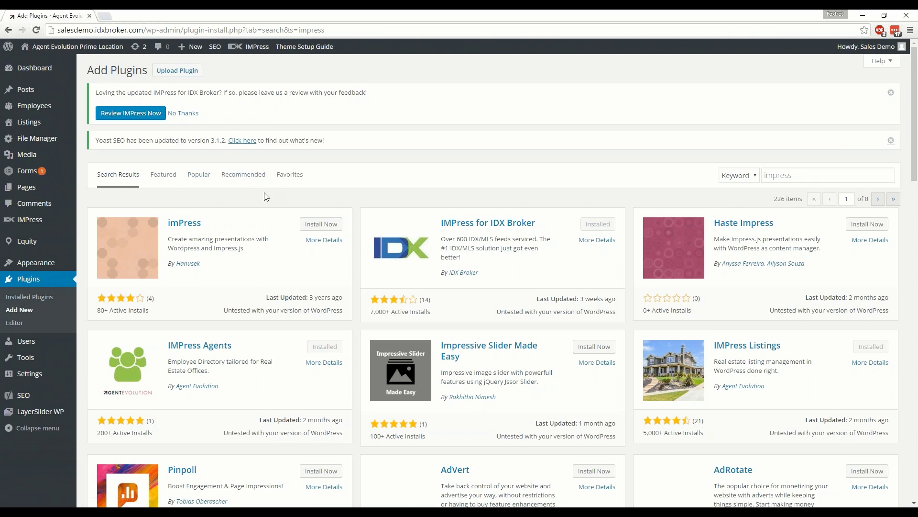
mouse_move(31, 346)
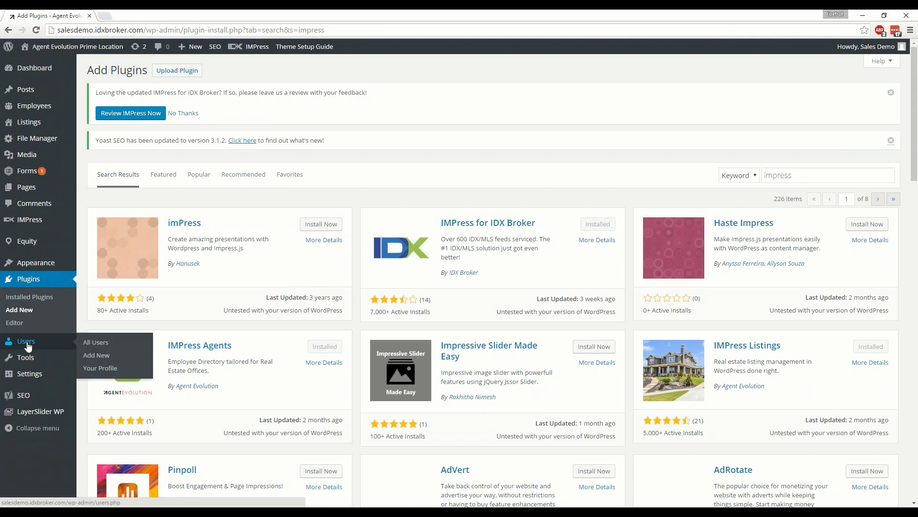
click(24, 345)
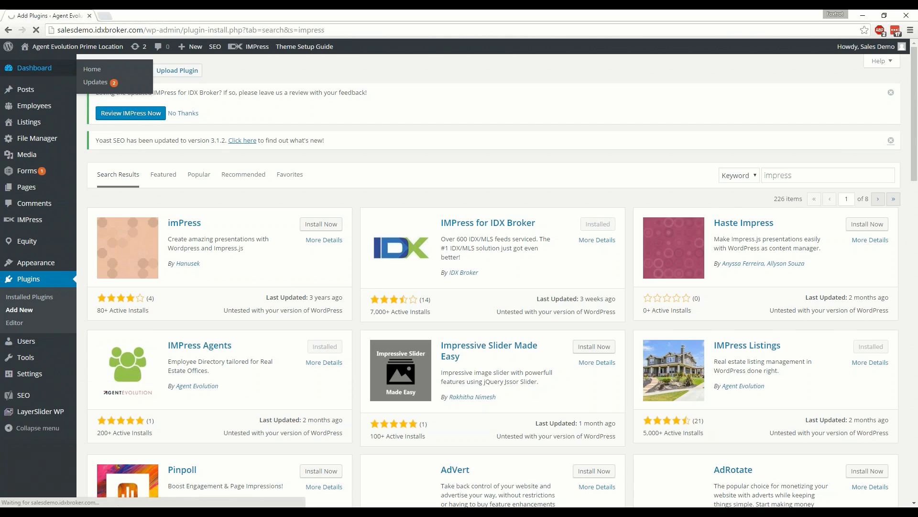
mouse_move(22, 358)
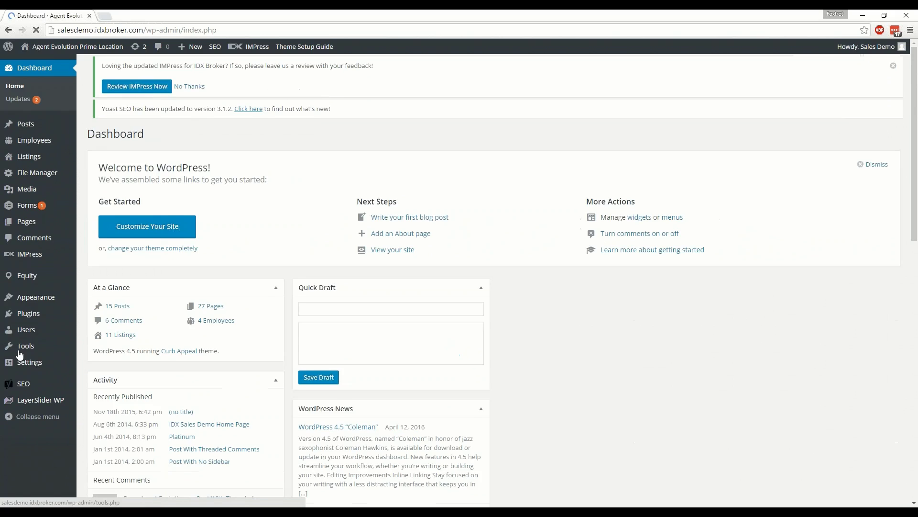
mouse_move(30, 330)
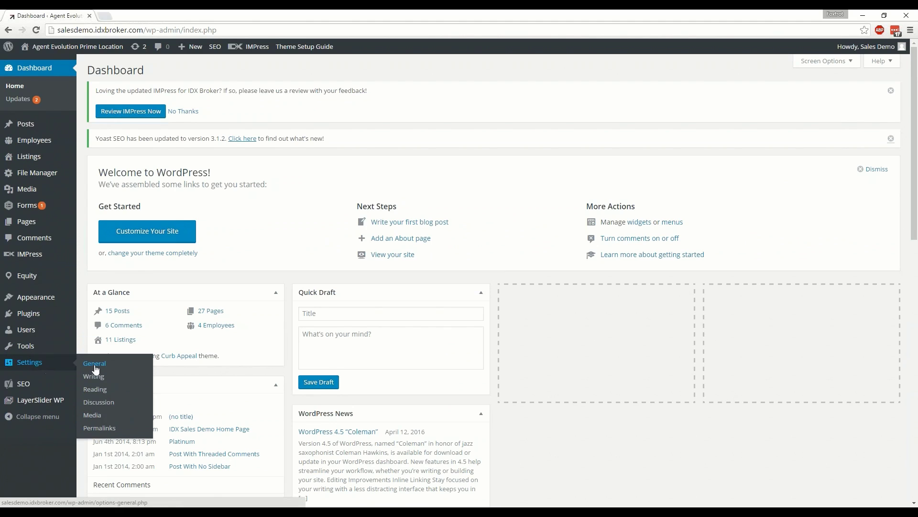
mouse_move(23, 384)
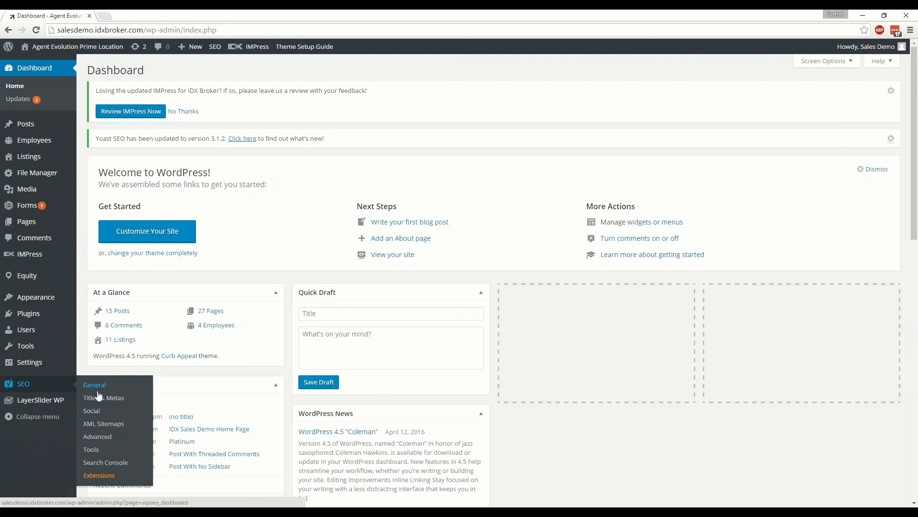
mouse_move(39, 403)
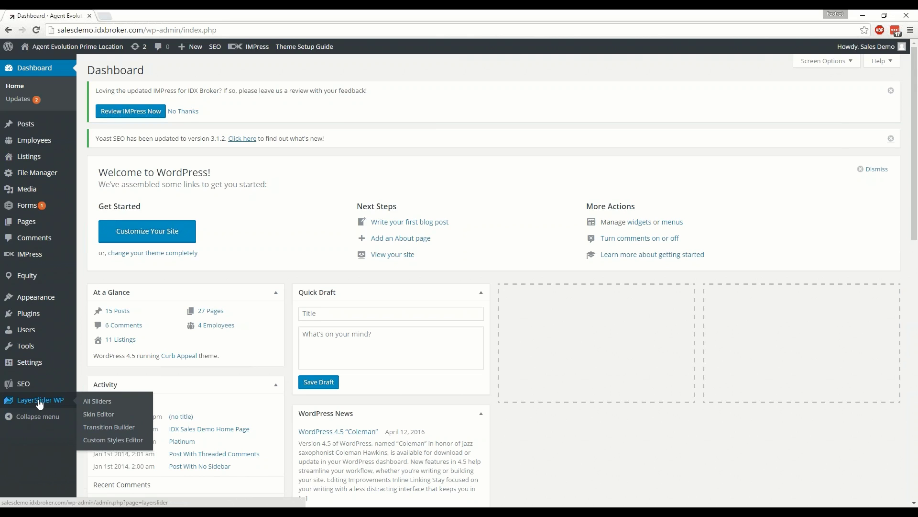
click(13, 420)
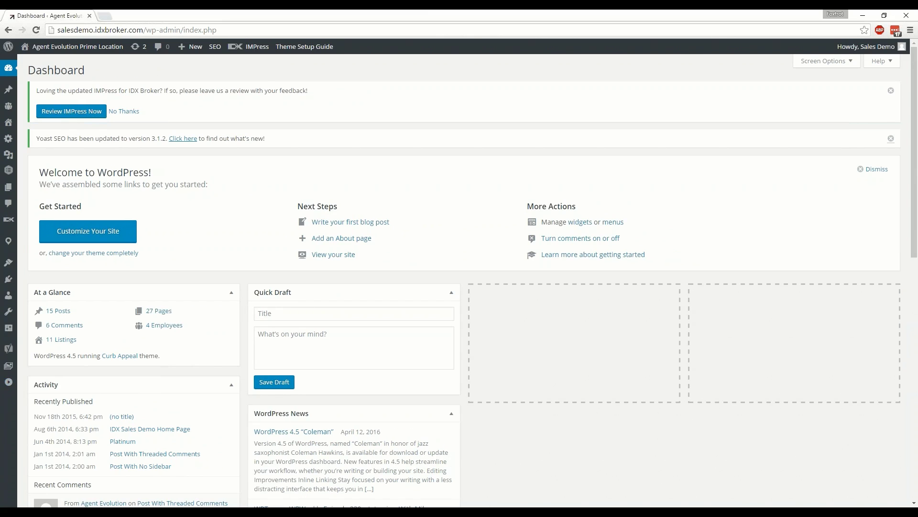
click(9, 381)
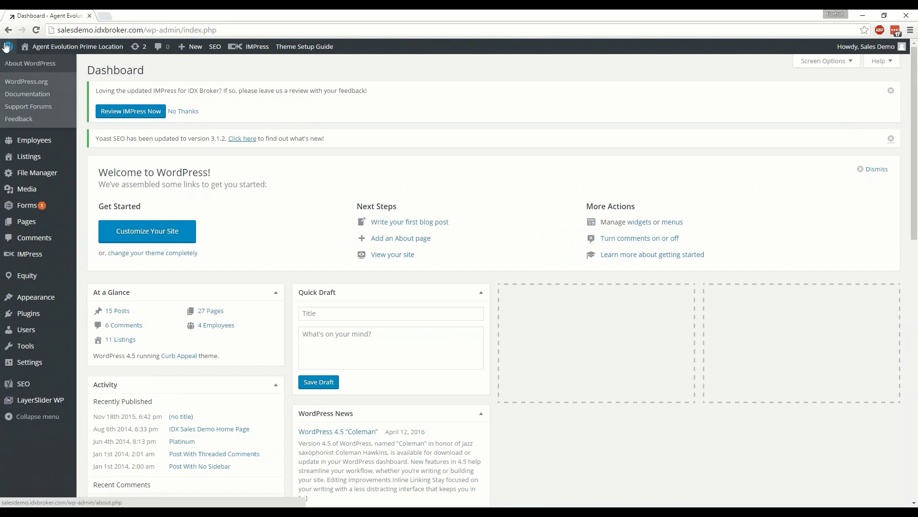
mouse_move(8, 50)
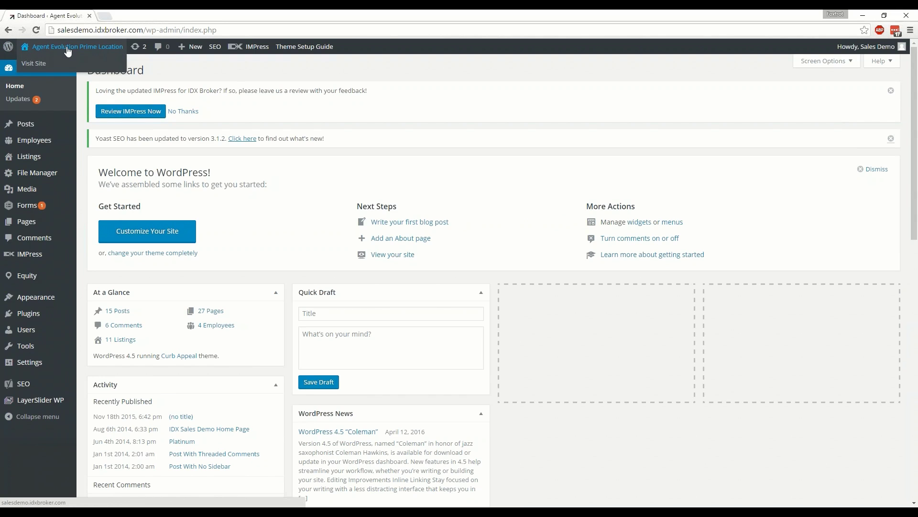
Step: Visit the public Agent Evolution homepage from the site-name menu in the admin bar
click(80, 66)
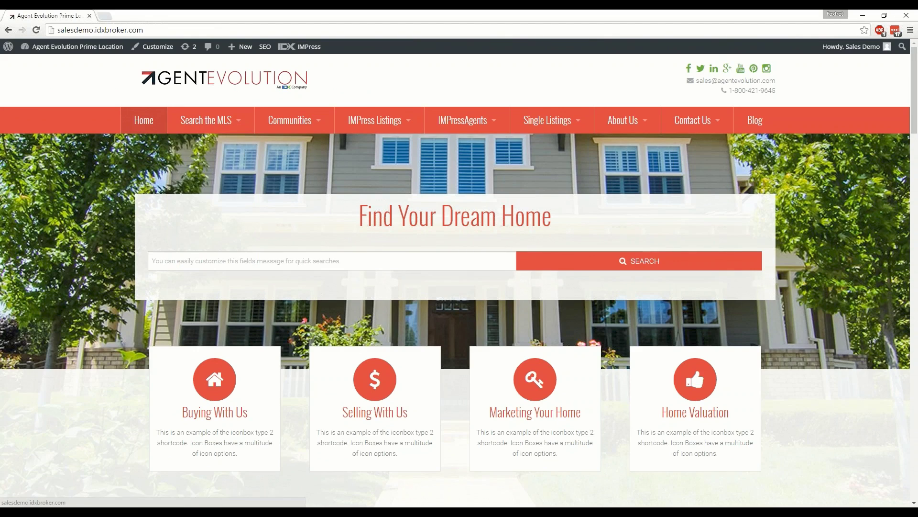
mouse_move(47, 51)
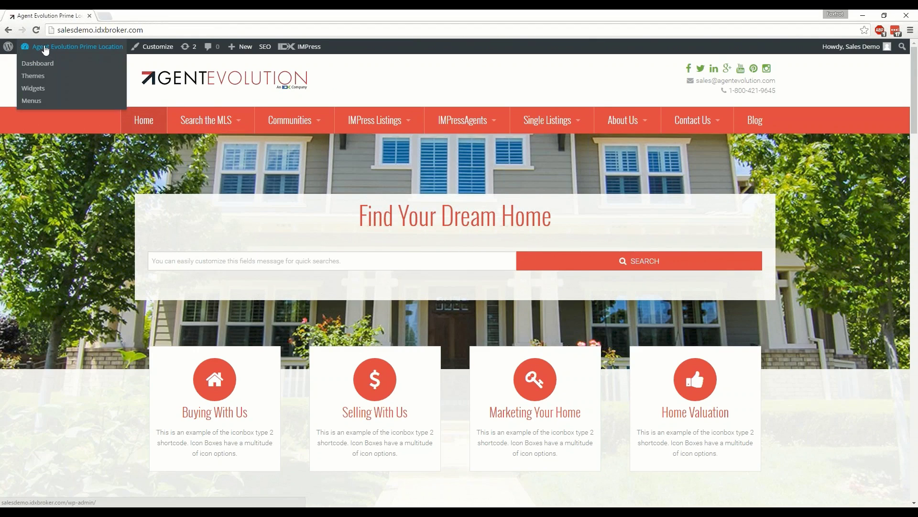
Step: Return to the Dashboard, view the 6-comment Comments list, then go back to the Dashboard
click(42, 64)
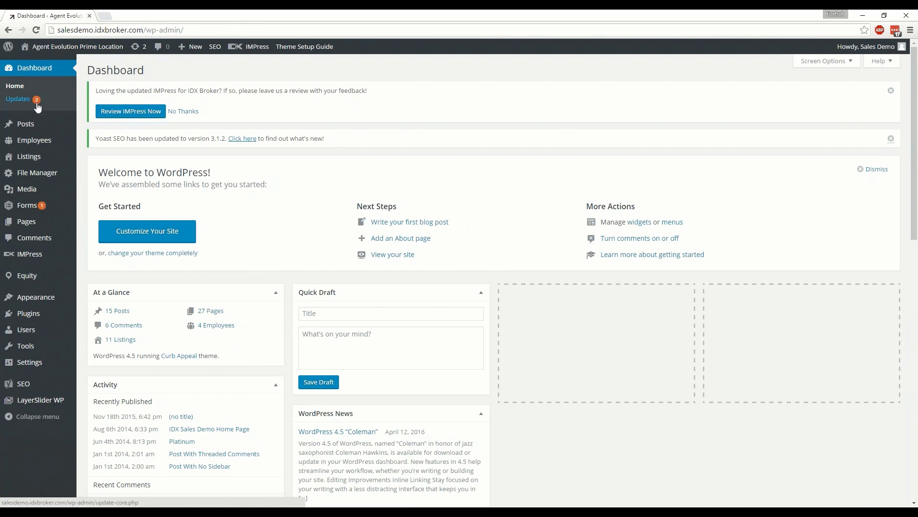
click(158, 46)
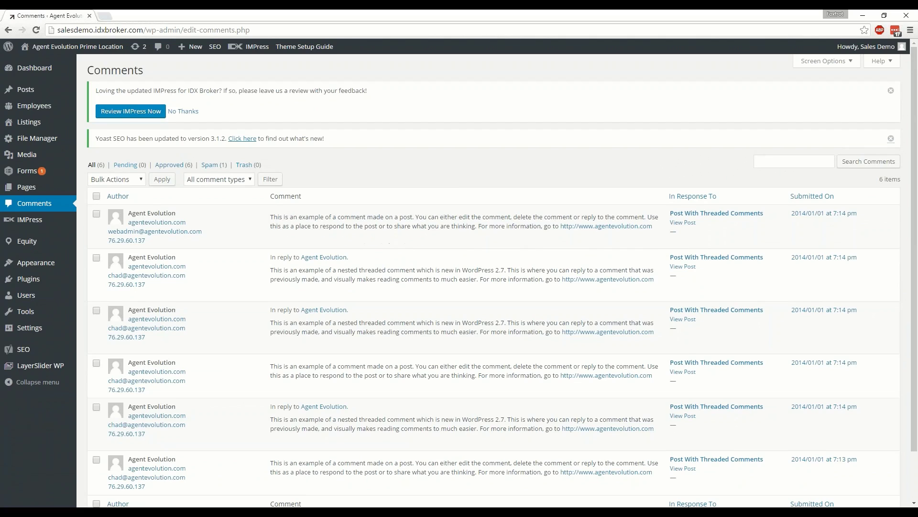
click(12, 34)
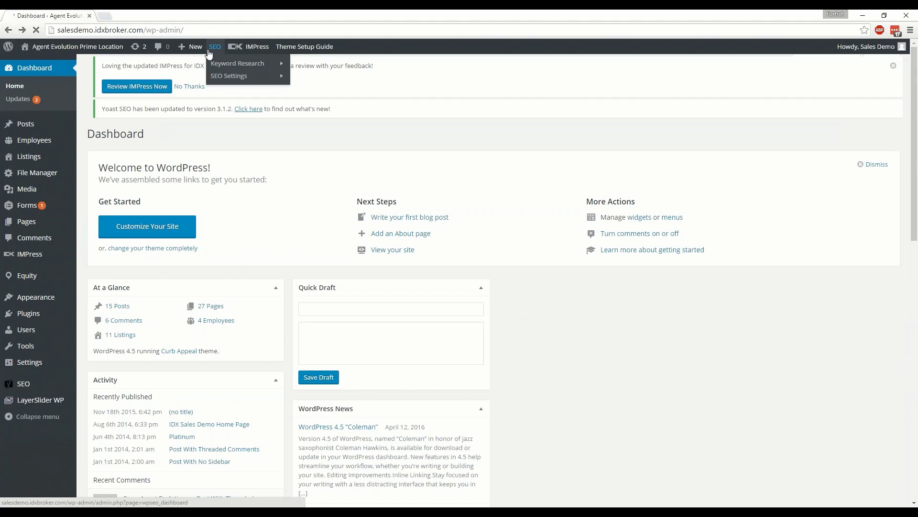
mouse_move(191, 50)
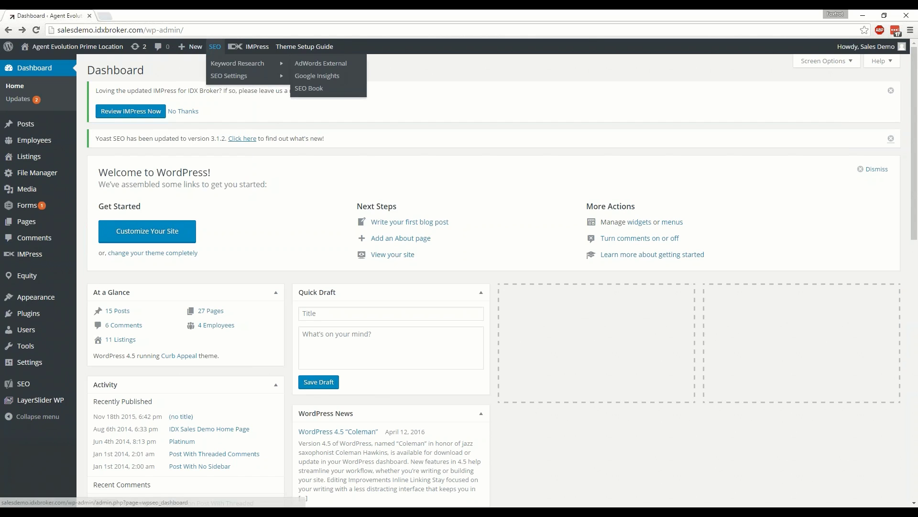
mouse_move(222, 78)
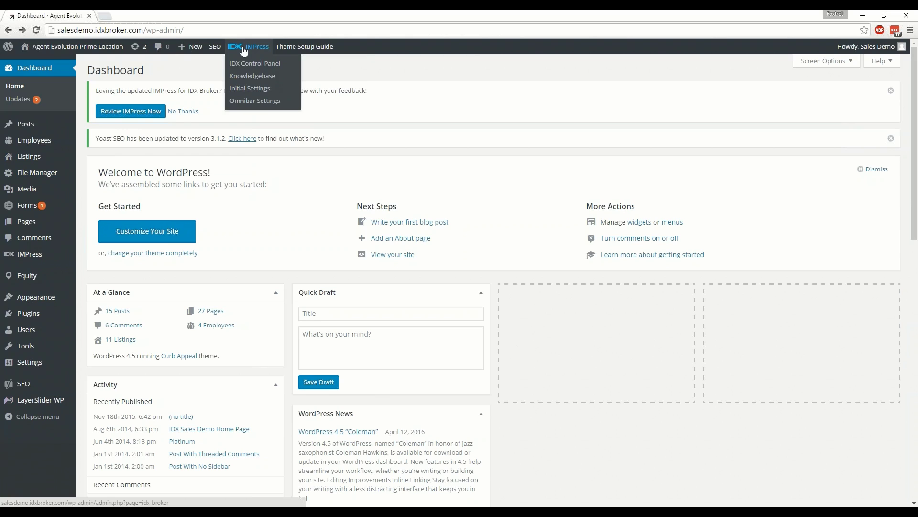
click(256, 82)
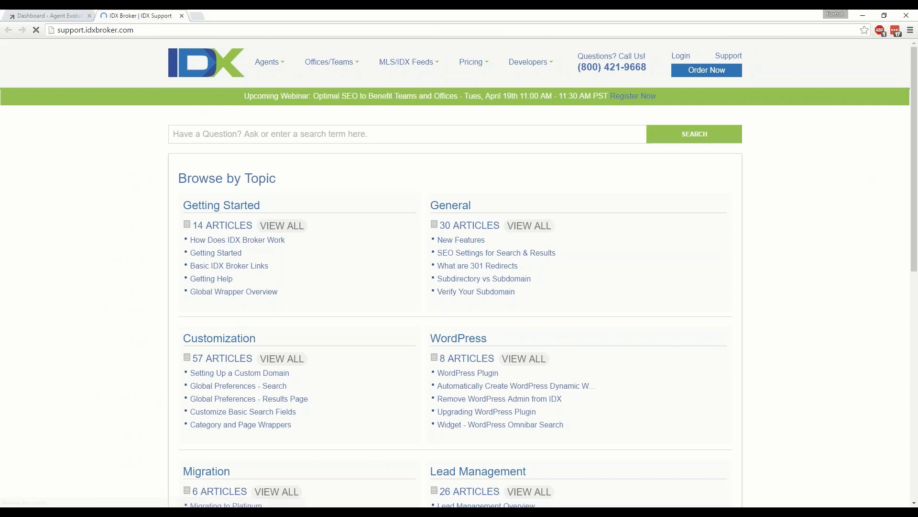
click(182, 16)
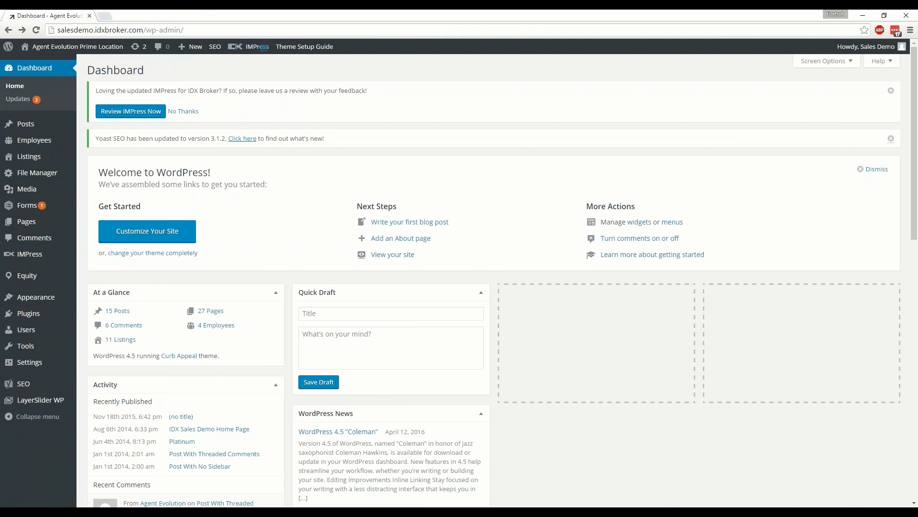
mouse_move(251, 47)
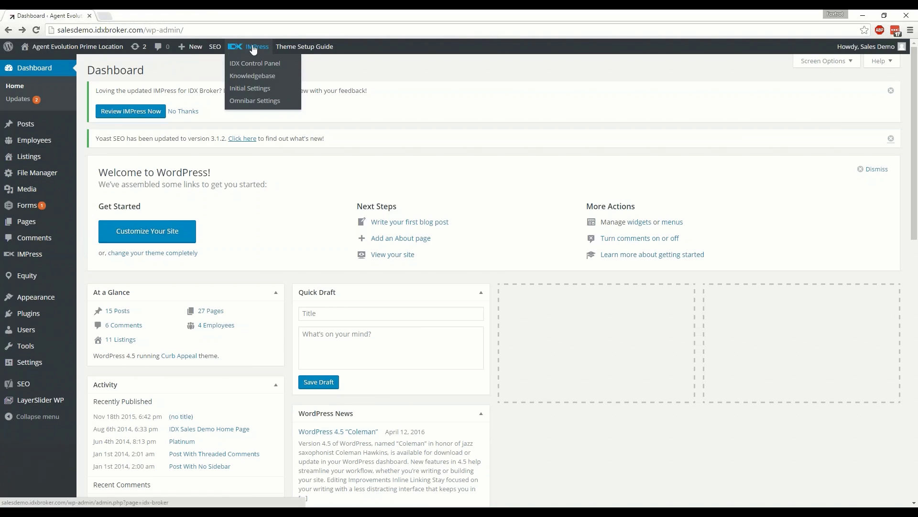
Step: Open the theme setup documentation and scroll through it
click(314, 48)
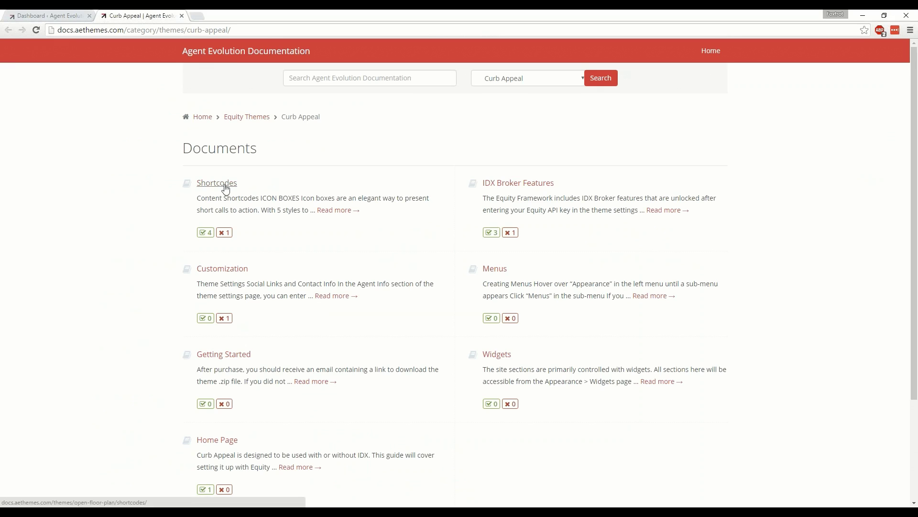
scroll(227, 266, down, 3)
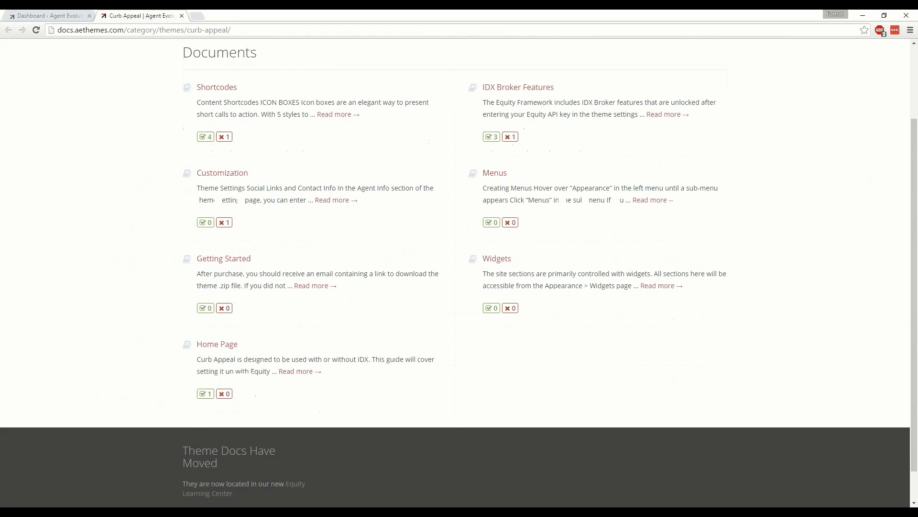
scroll(539, 280, up, 3)
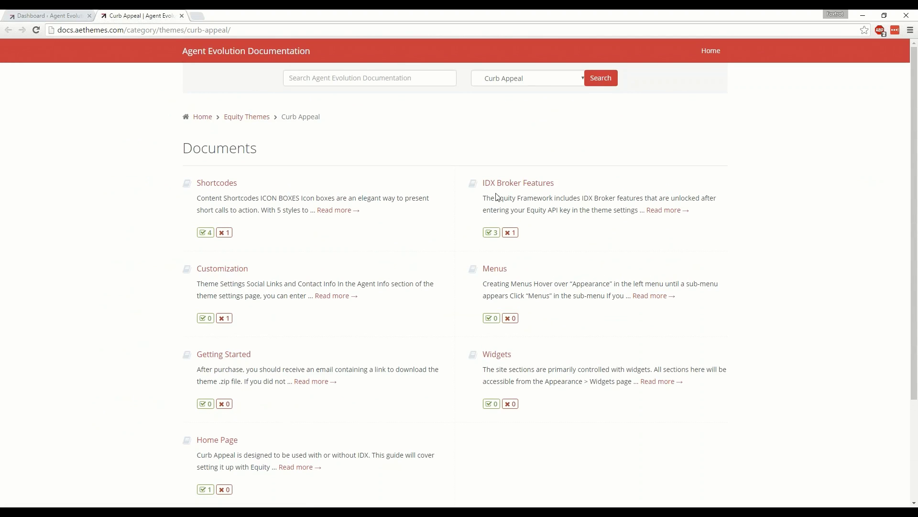
Step: Read the Curb Appeal Shortcodes article, then close its tab to return to the Dashboard
click(213, 182)
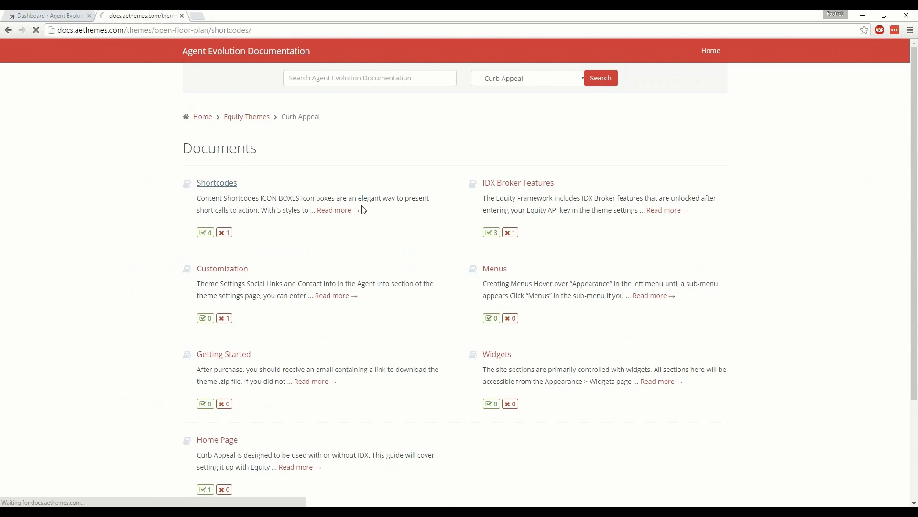
scroll(396, 184, down, 7)
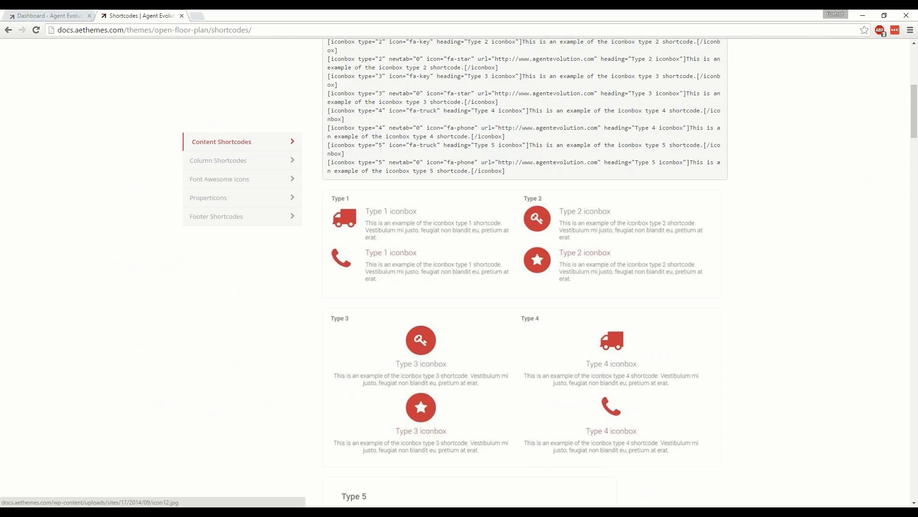
scroll(521, 223, up, 4)
scroll(658, 321, down, 2)
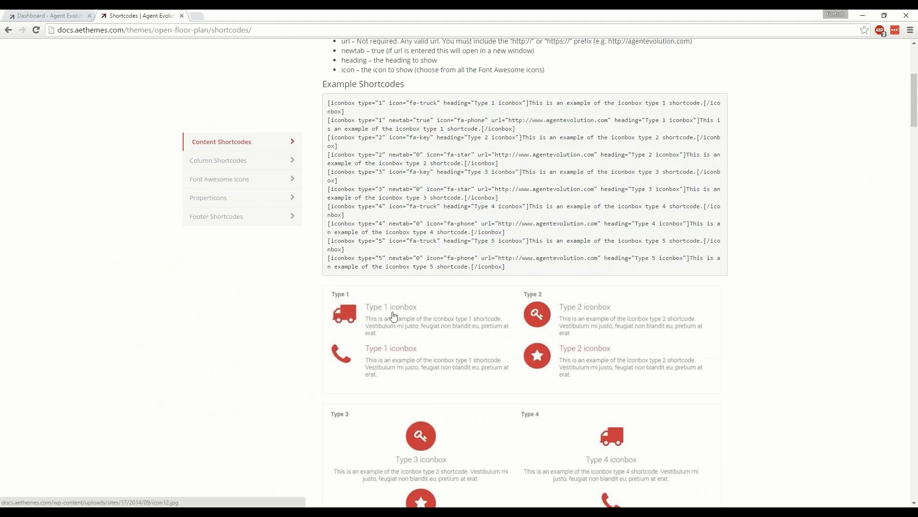
scroll(657, 321, down, 7)
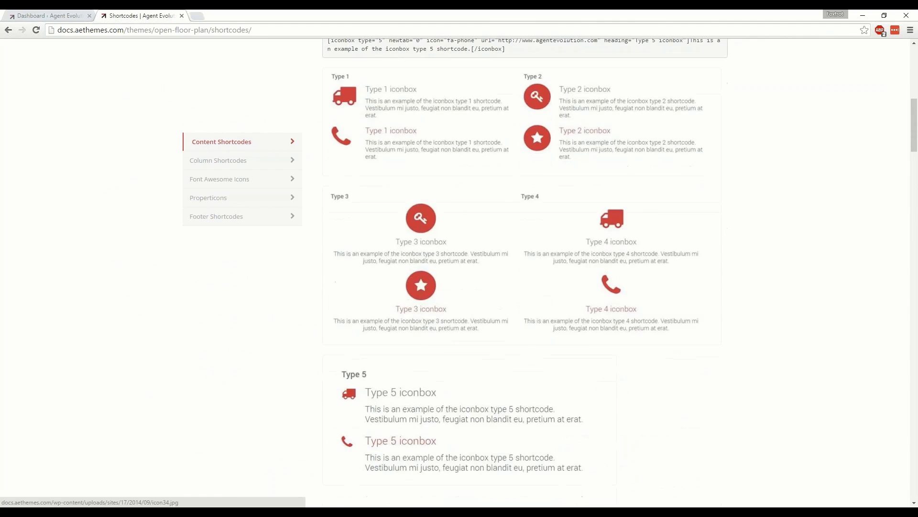
scroll(635, 346, down, 8)
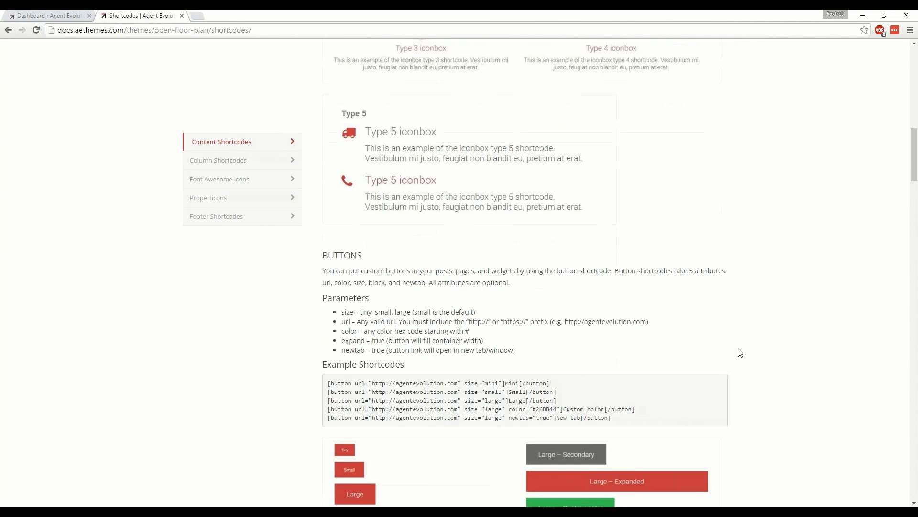
scroll(725, 285, up, 18)
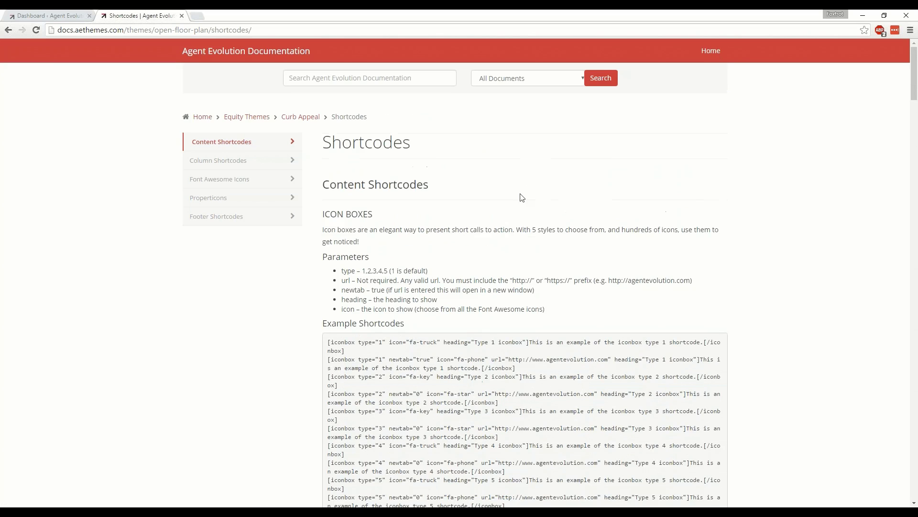
click(182, 16)
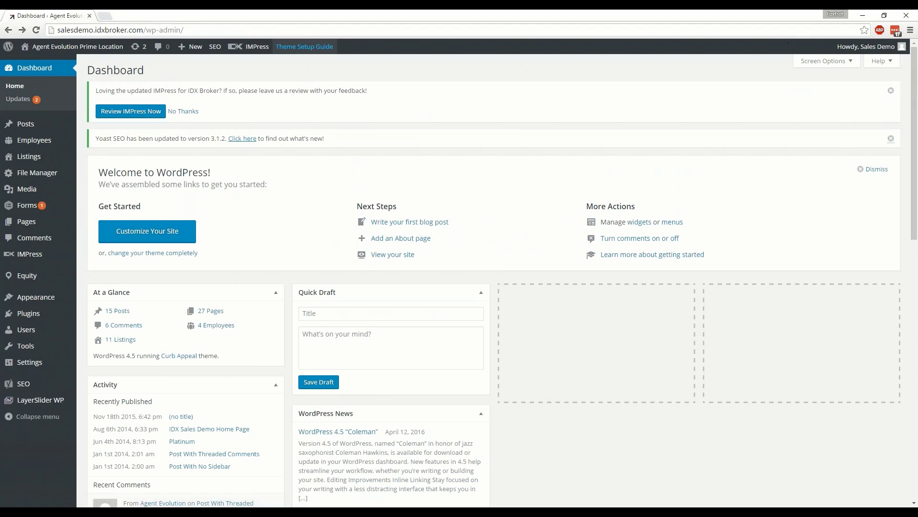
mouse_move(863, 55)
scroll(435, 162, down, 1)
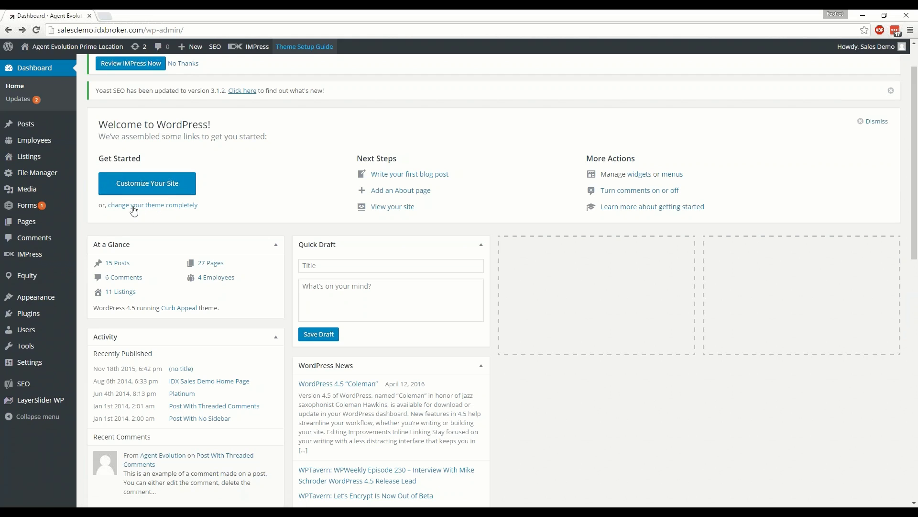
mouse_move(36, 297)
scroll(707, 252, up, 1)
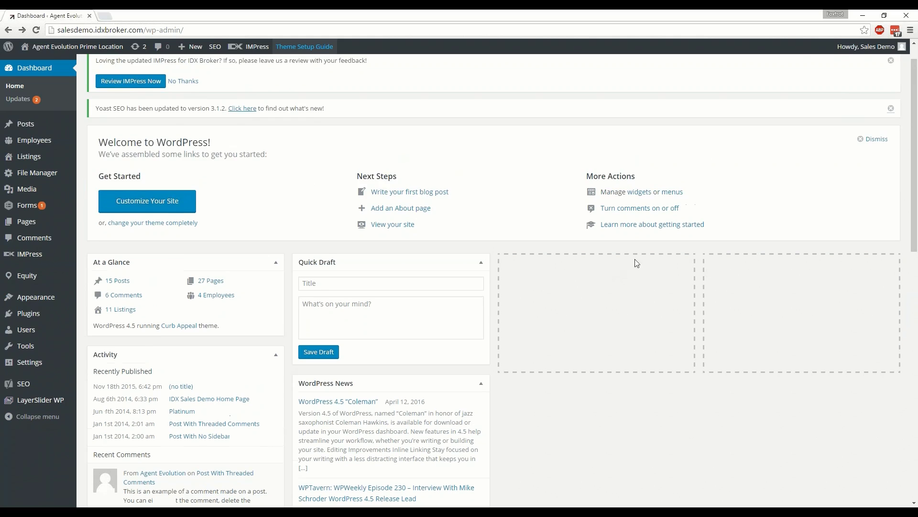
click(641, 254)
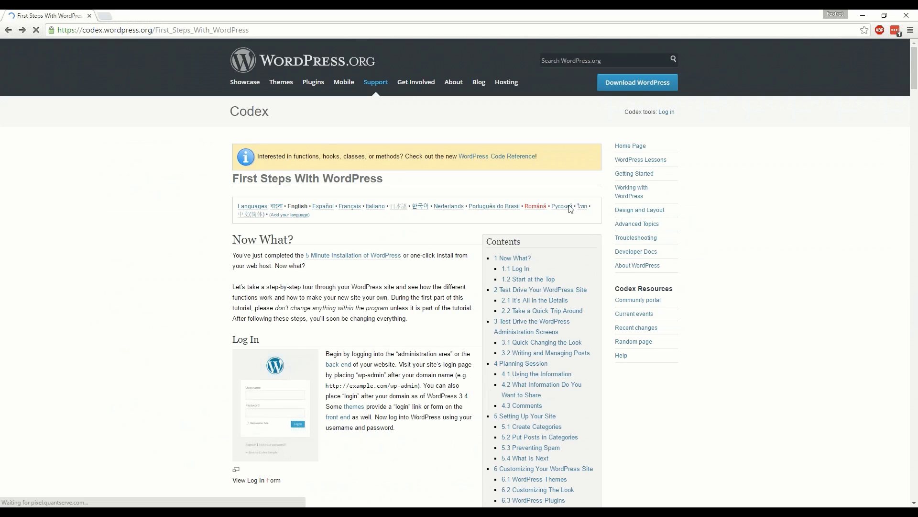
key(alt+Left)
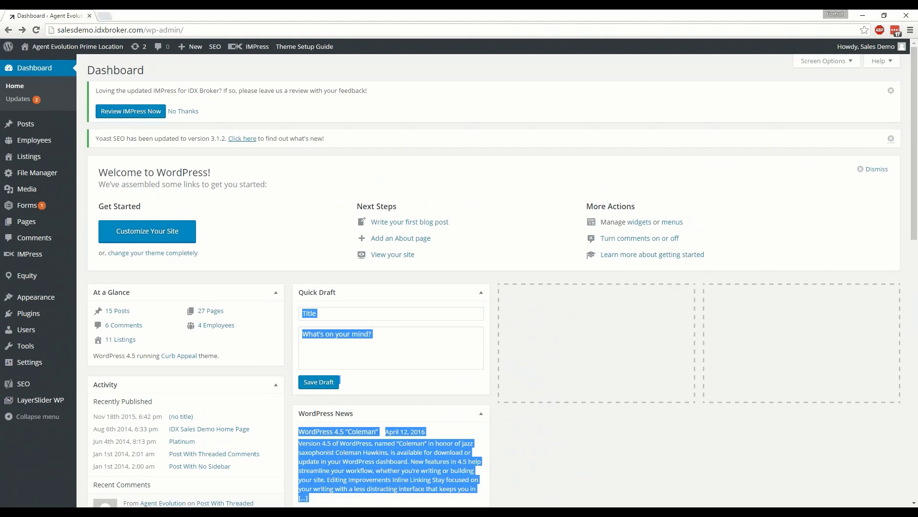
Step: Collapse and expand the Quick Draft box a few times, ending expanded
click(416, 292)
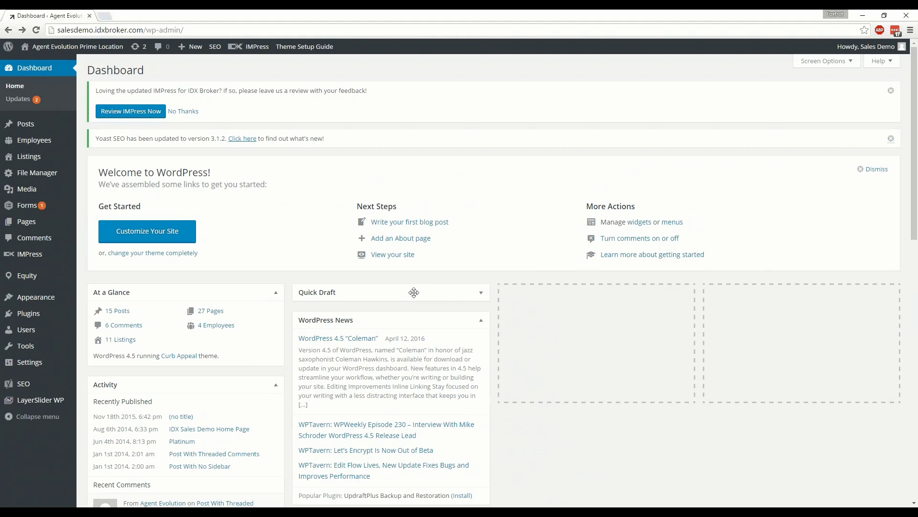
drag(438, 290, 466, 298)
click(481, 293)
click(481, 295)
click(481, 294)
Step: Drag the Quick Draft box to the top of the left column, above At a Glance
drag(400, 297, 770, 285)
drag(298, 304, 209, 301)
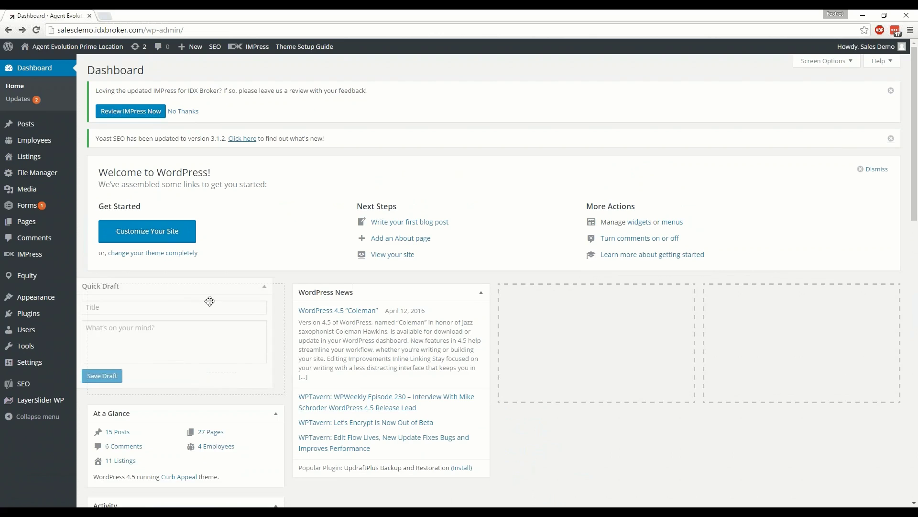
scroll(209, 302, down, 3)
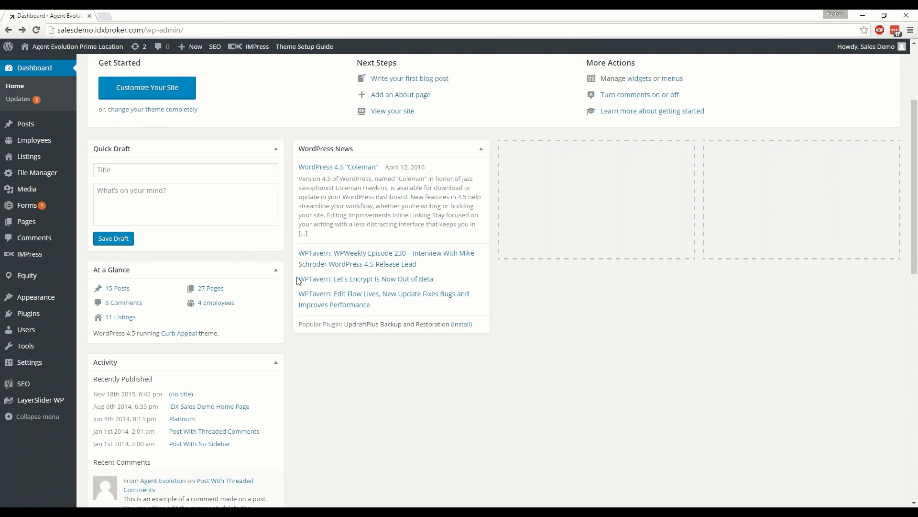
scroll(299, 279, up, 3)
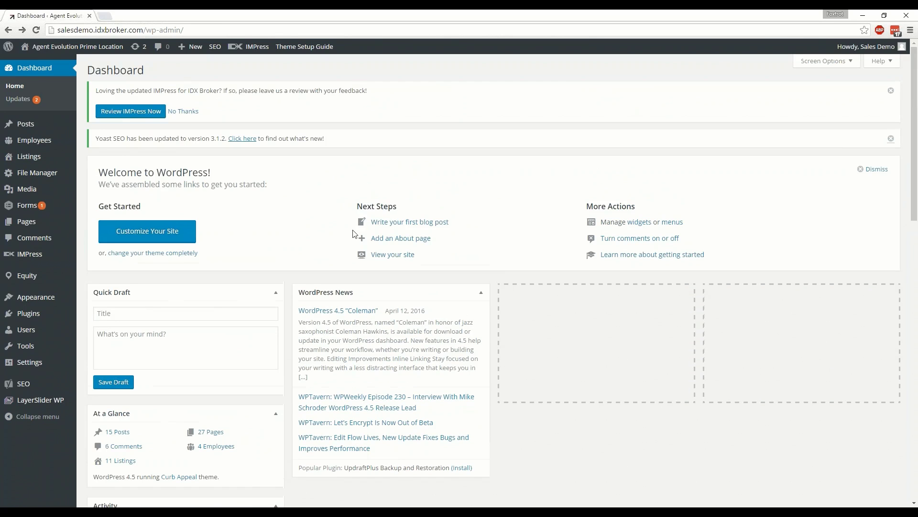
scroll(277, 216, down, 3)
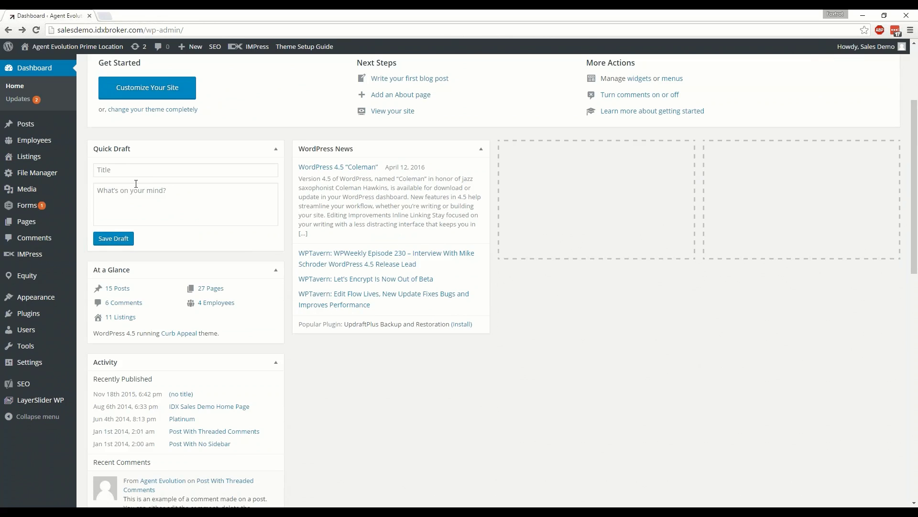
click(122, 169)
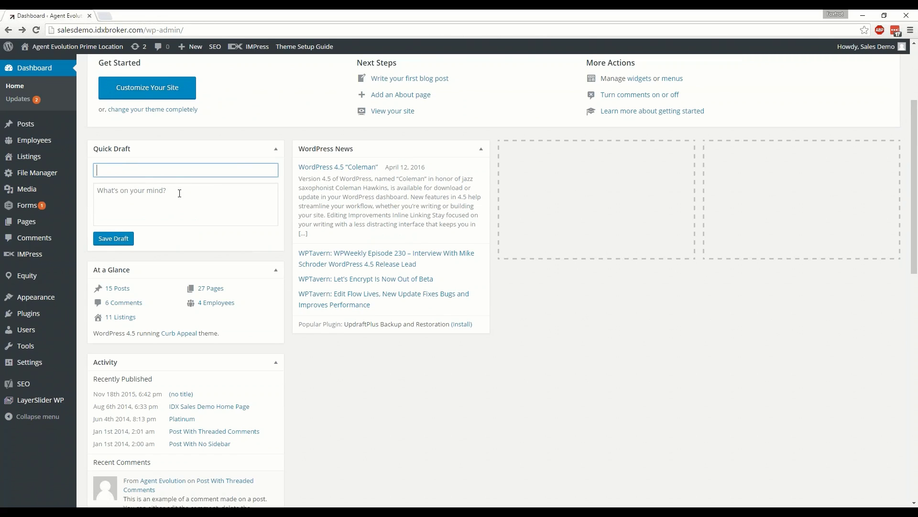
click(131, 191)
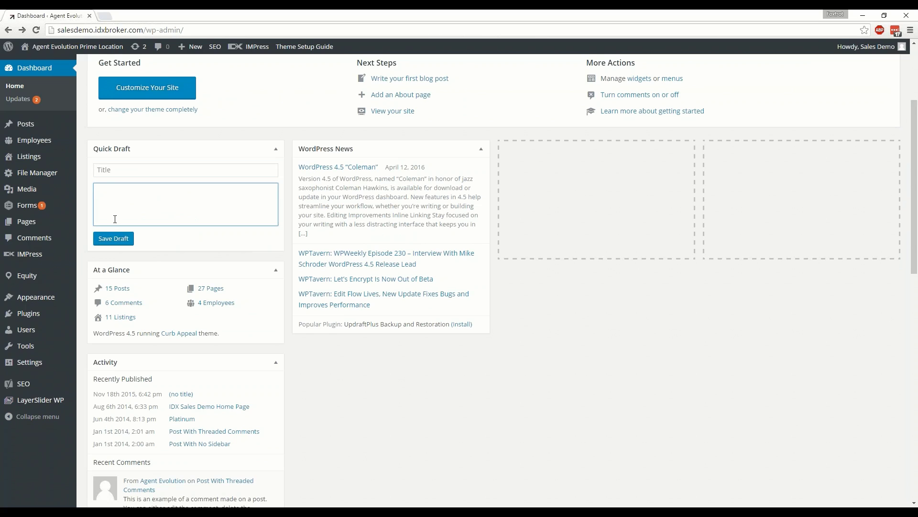
scroll(203, 201, down, 2)
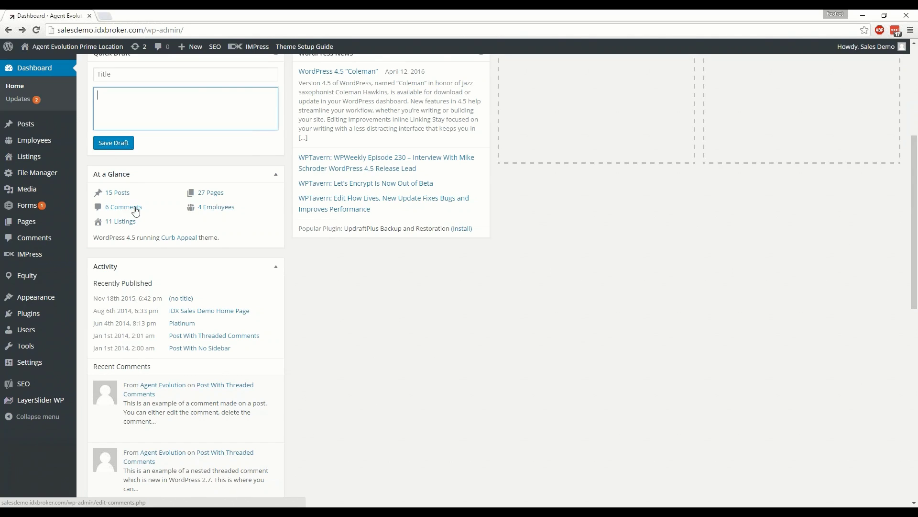
scroll(222, 219, down, 2)
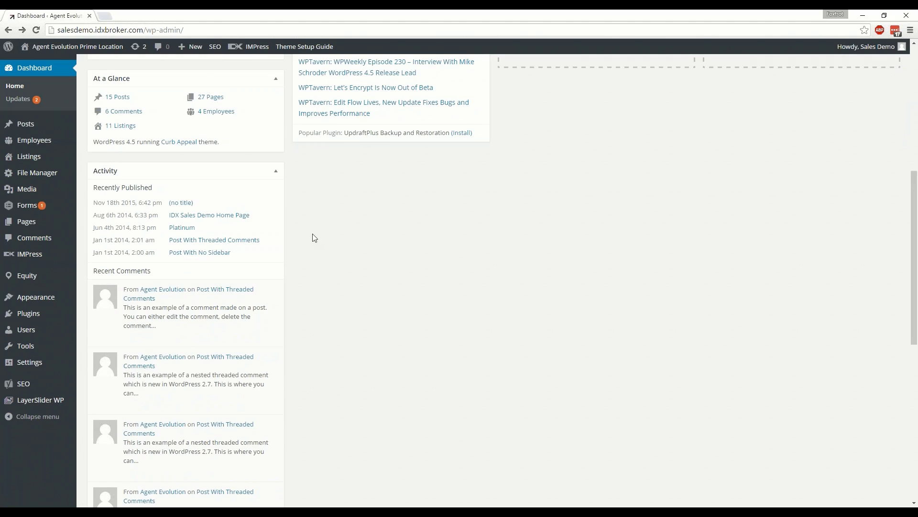
scroll(314, 236, down, 2)
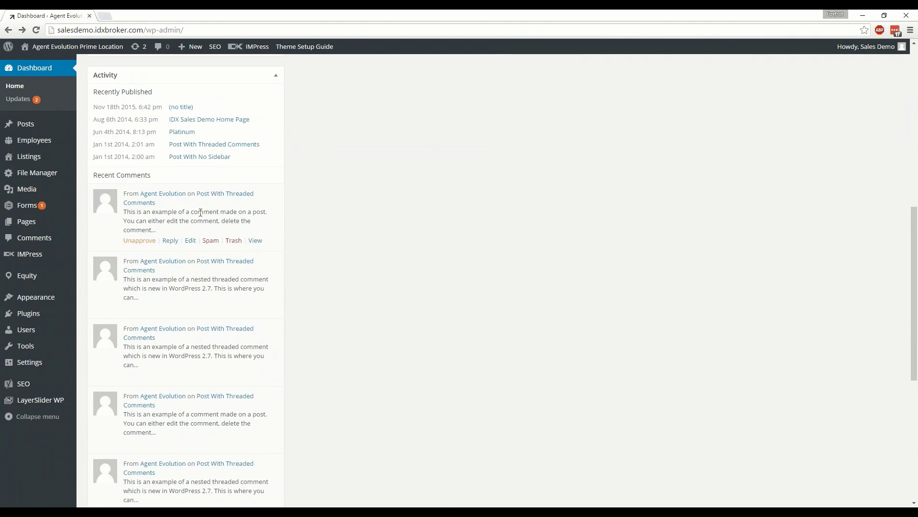
scroll(191, 216, down, 1)
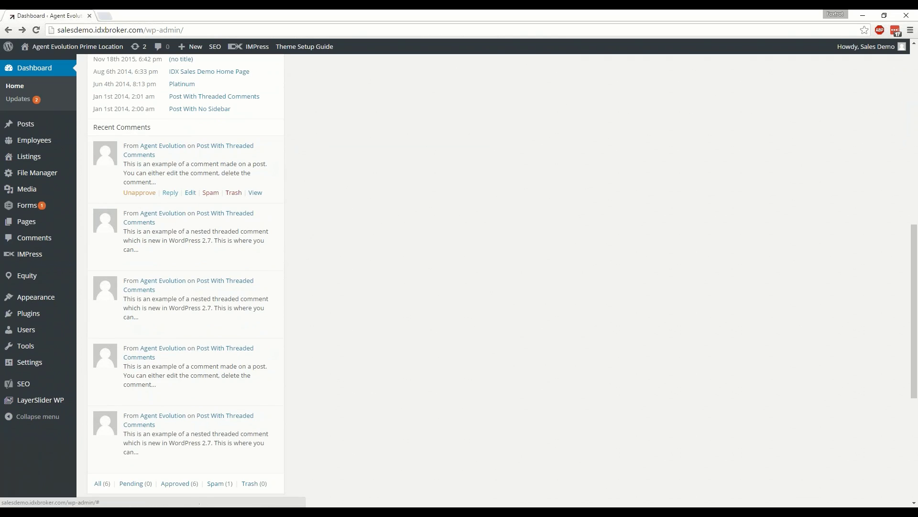
scroll(302, 225, down, 2)
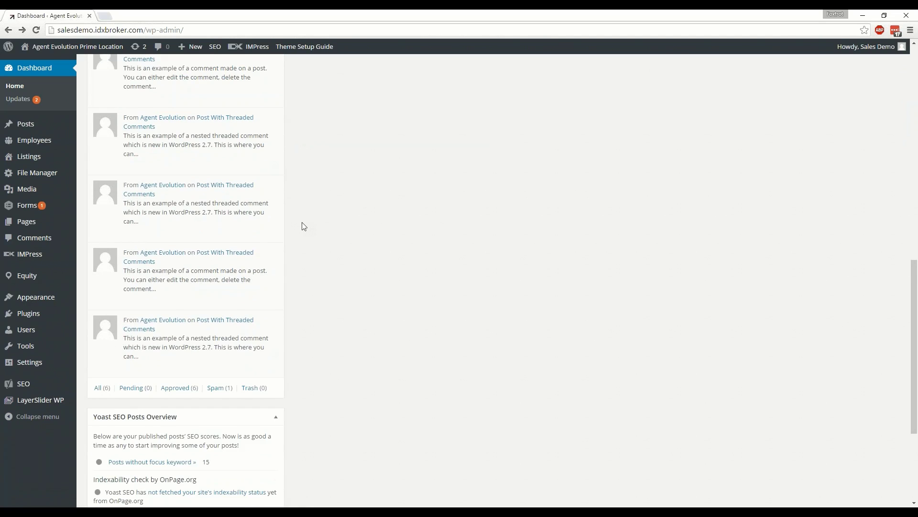
scroll(303, 226, down, 2)
scroll(304, 226, down, 2)
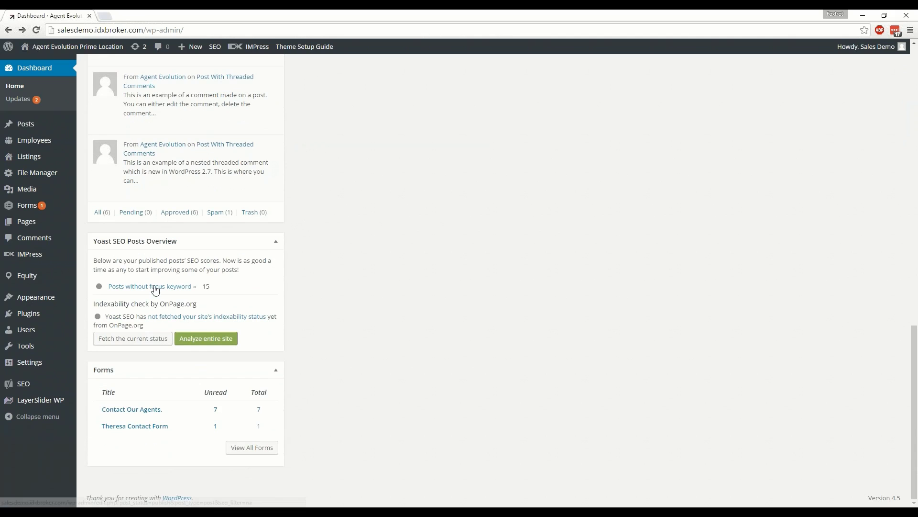
scroll(321, 373, up, 10)
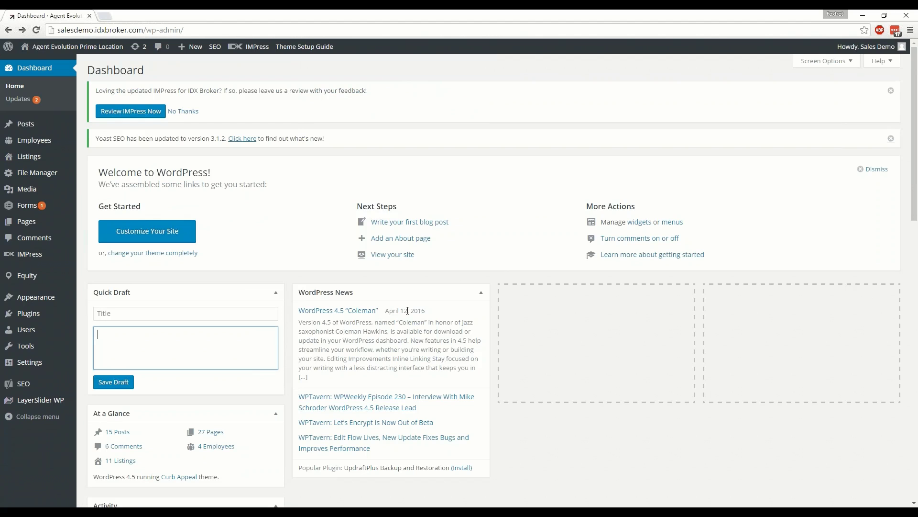
mouse_move(29, 144)
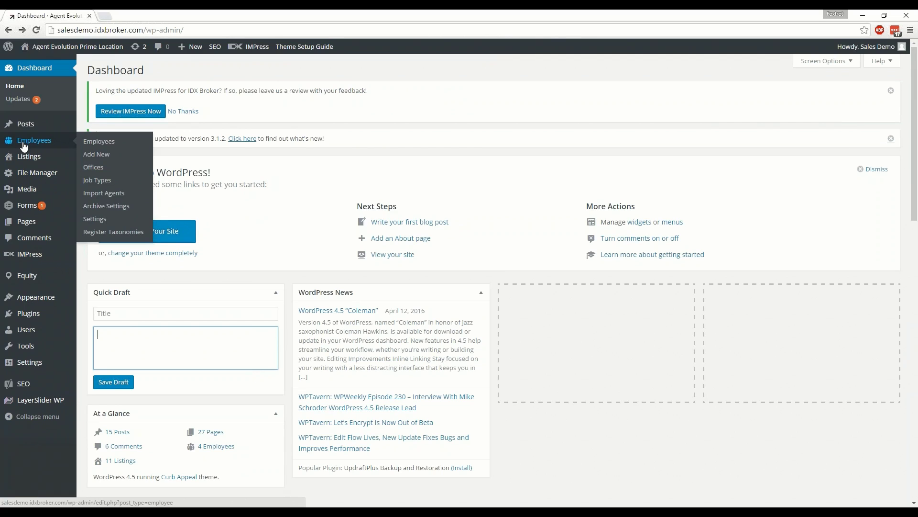
mouse_move(26, 165)
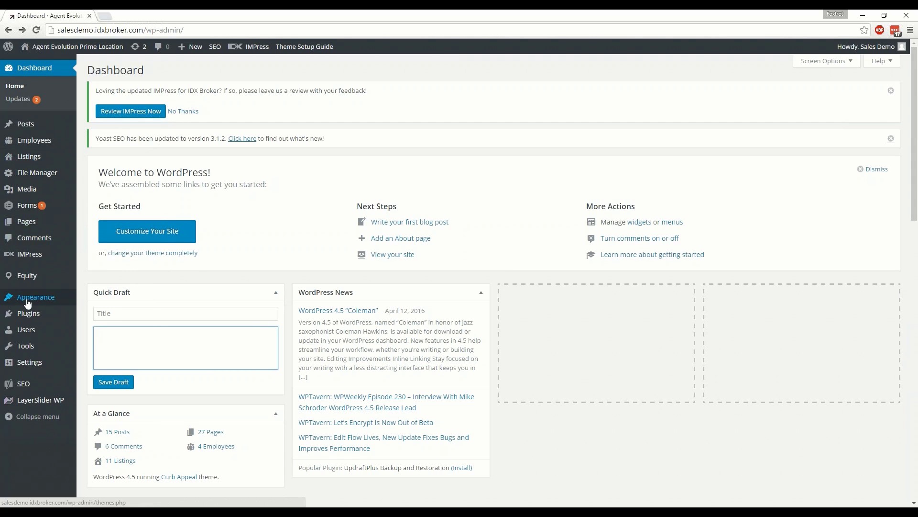
mouse_move(28, 300)
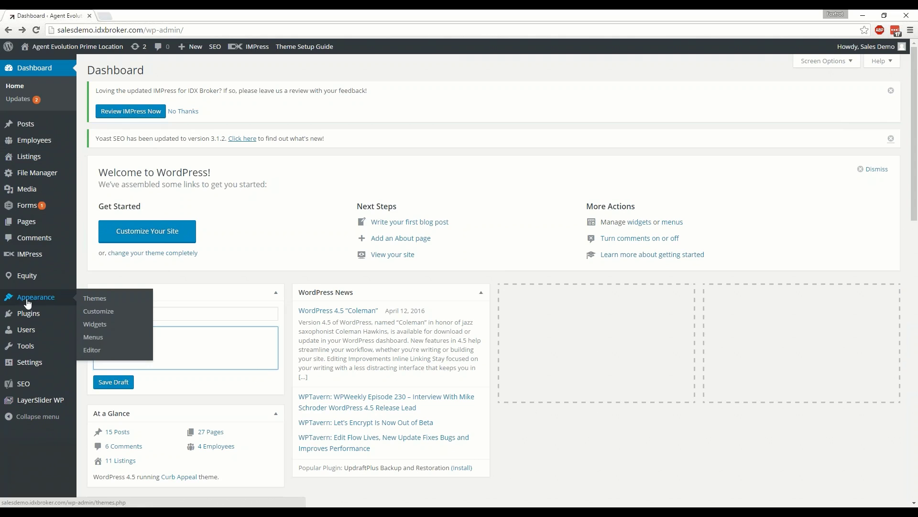